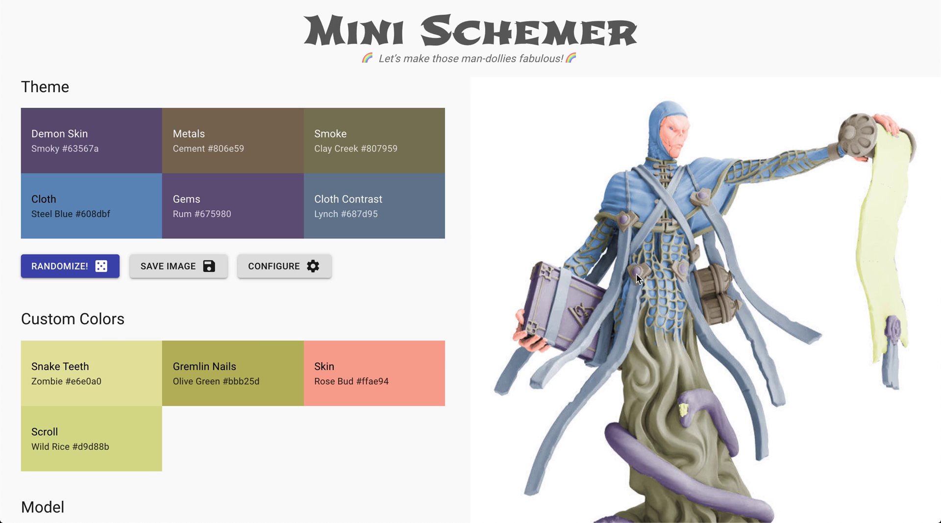
# Step: Randomize the theme colors repeatedly to generate a new color scheme on the miniature
pyautogui.click(53, 274)
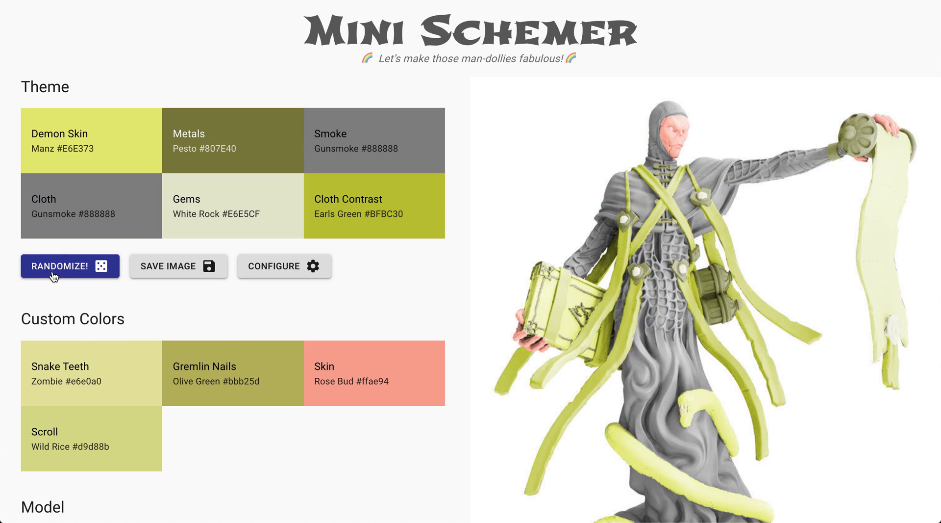
pyautogui.click(54, 275)
pyautogui.click(54, 275)
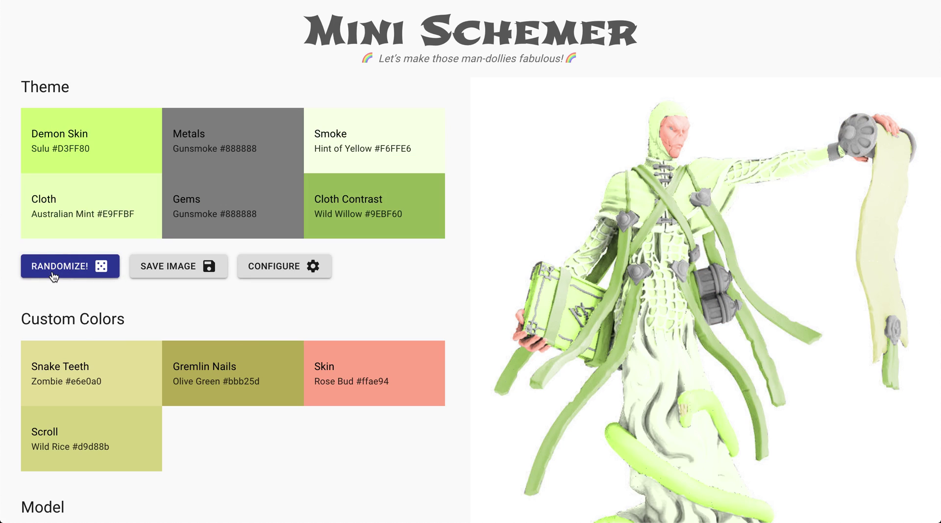
pyautogui.click(54, 274)
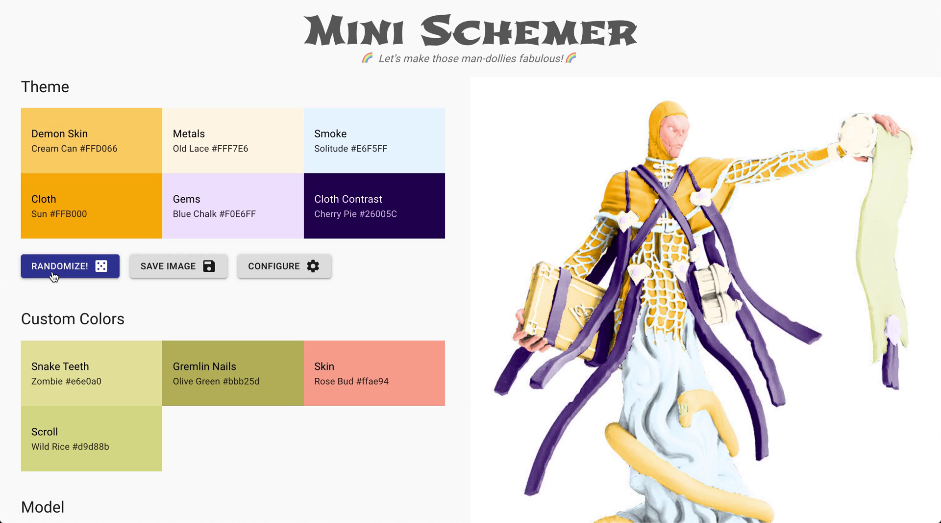
pyautogui.click(54, 274)
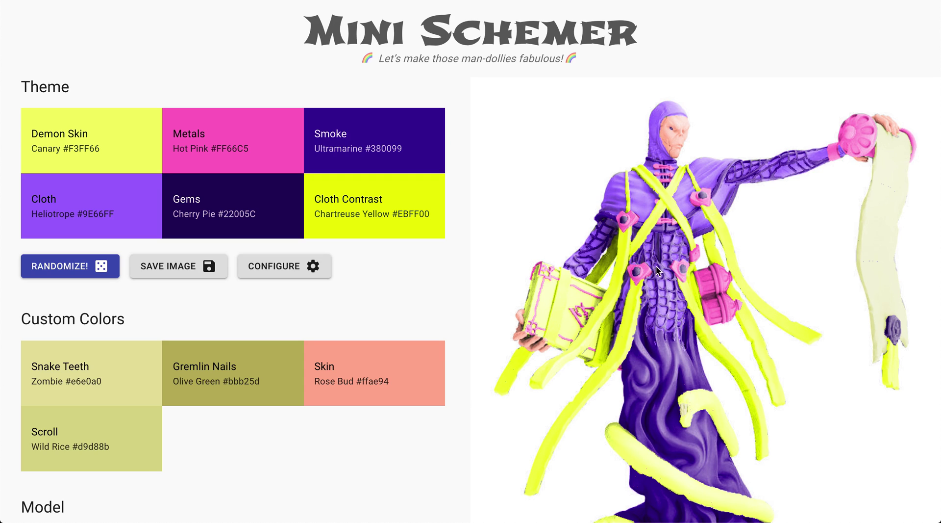
# Step: Set the Metals theme color to Battlefield Brown from the Formula P3 paints and close the color picker
pyautogui.scroll(-2, 656, 266)
pyautogui.scroll(2, 657, 270)
pyautogui.click(272, 148)
pyautogui.click(366, 346)
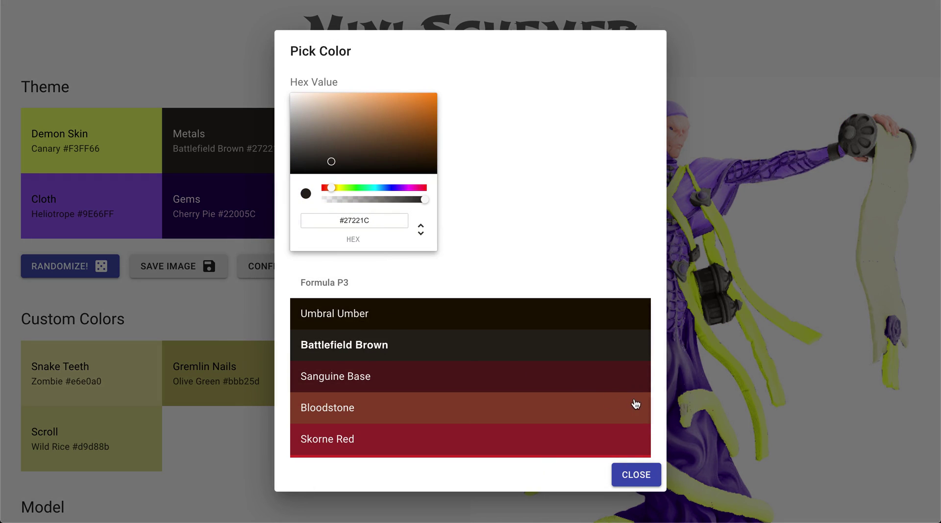
pyautogui.click(636, 474)
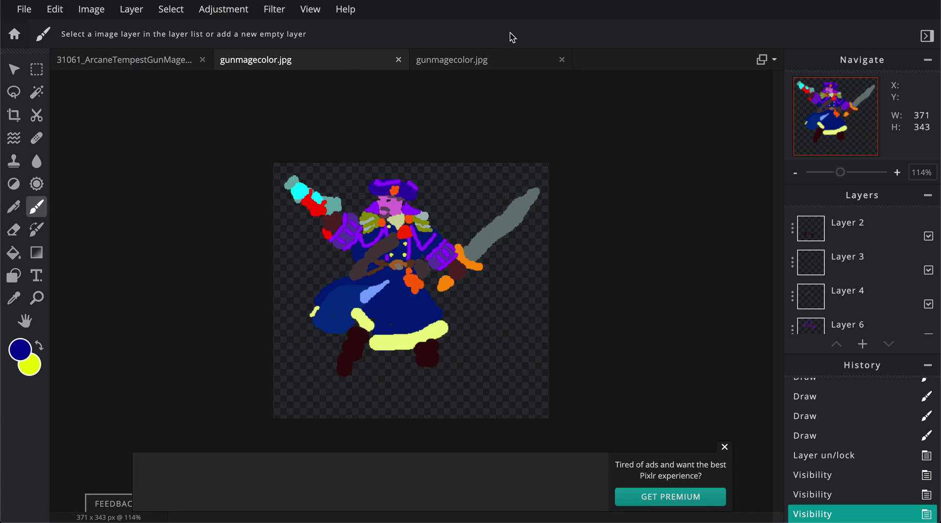
# Step: In Pixlr, switch to the gunmagecolor.jpg document showing the photo and hide Layers 2, 3, 4 and 5
pyautogui.click(486, 63)
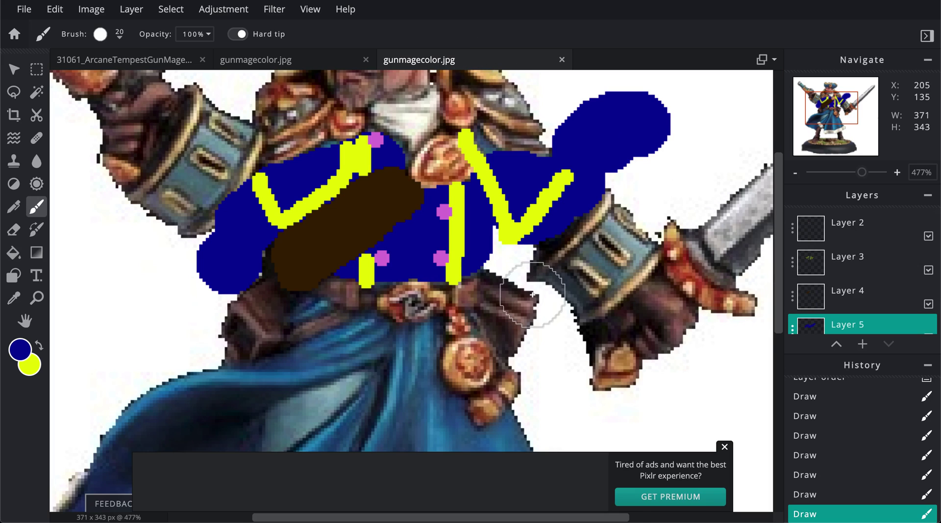
pyautogui.scroll(-3, 533, 294)
pyautogui.click(928, 237)
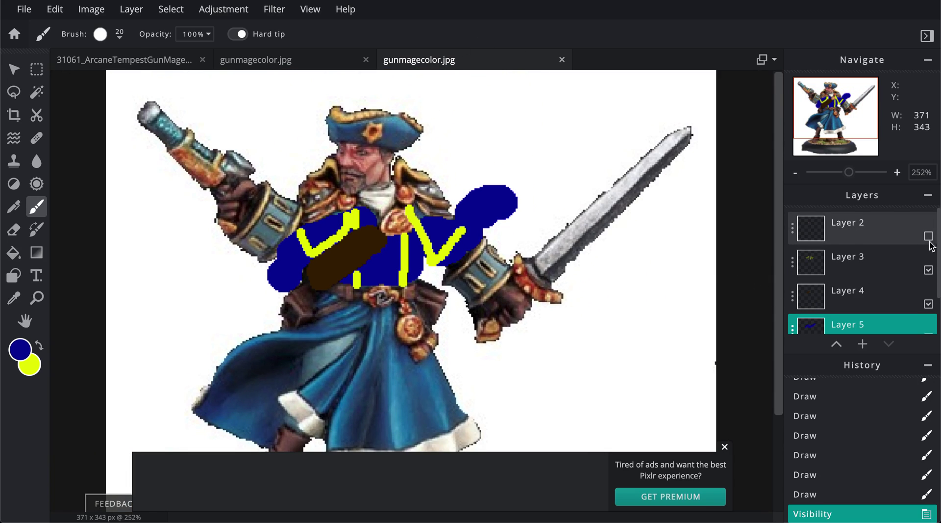
pyautogui.click(929, 269)
pyautogui.click(929, 303)
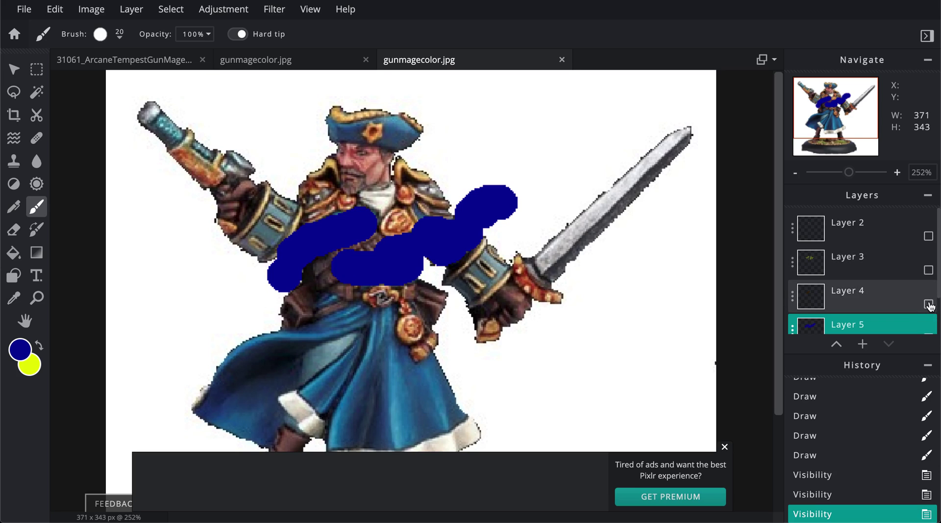
pyautogui.scroll(-2, 930, 304)
pyautogui.click(929, 280)
pyautogui.scroll(2, 931, 290)
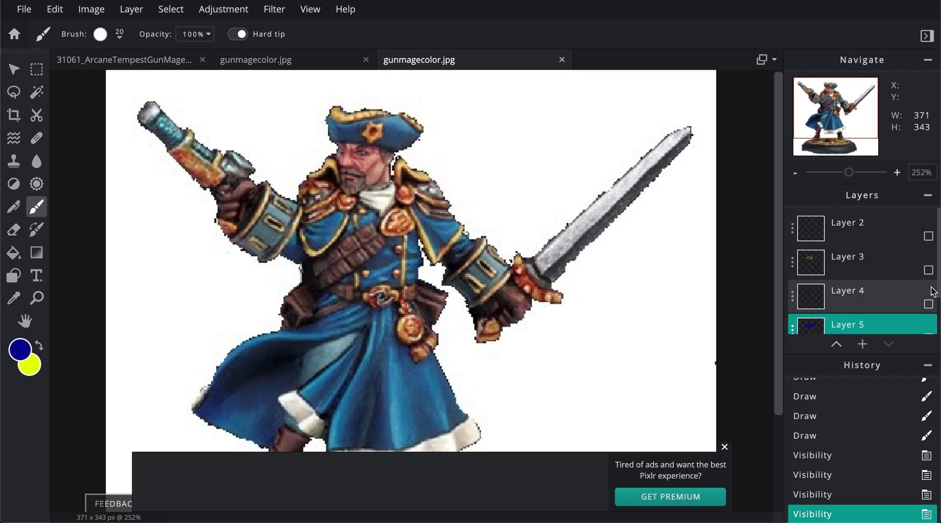
# Step: Bring the whole miniature into view and close the advertisement covering the lower canvas
pyautogui.scroll(-3, 460, 335)
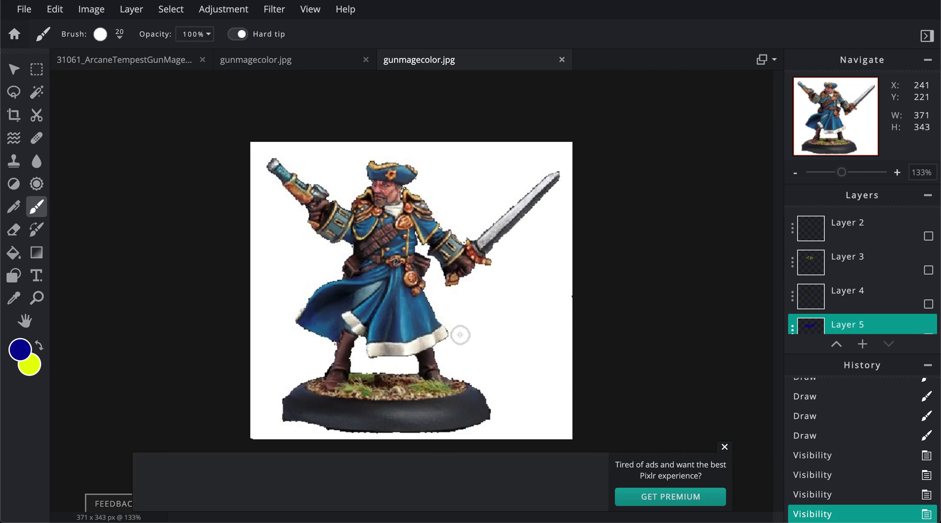
pyautogui.scroll(2, 444, 314)
pyautogui.scroll(-1, 442, 309)
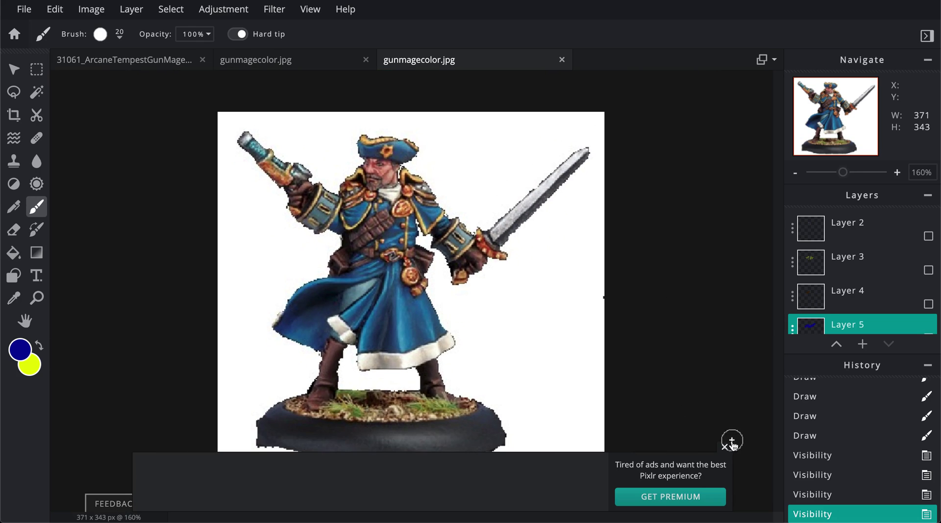
pyautogui.click(726, 447)
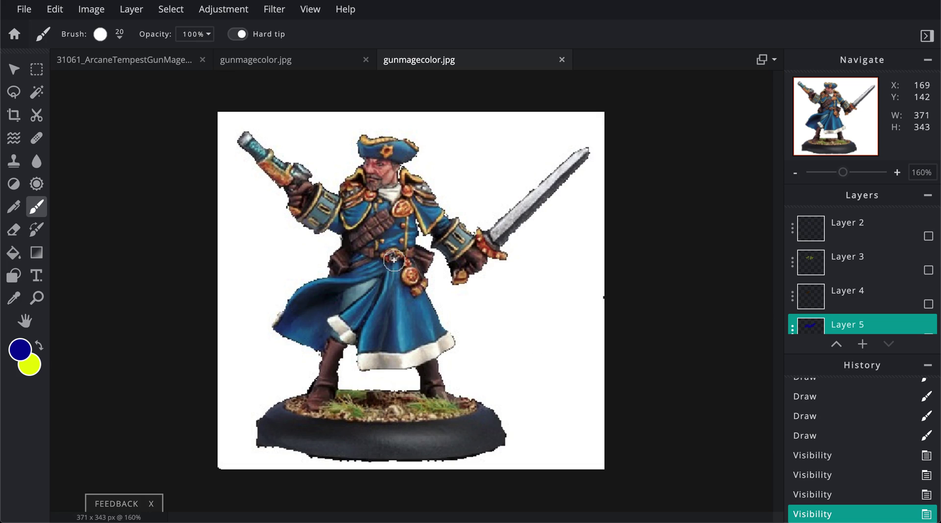
# Step: Add a new empty layer and move it directly above the Background, beneath Layer 5
pyautogui.scroll(2, 394, 260)
pyautogui.scroll(-1, 927, 268)
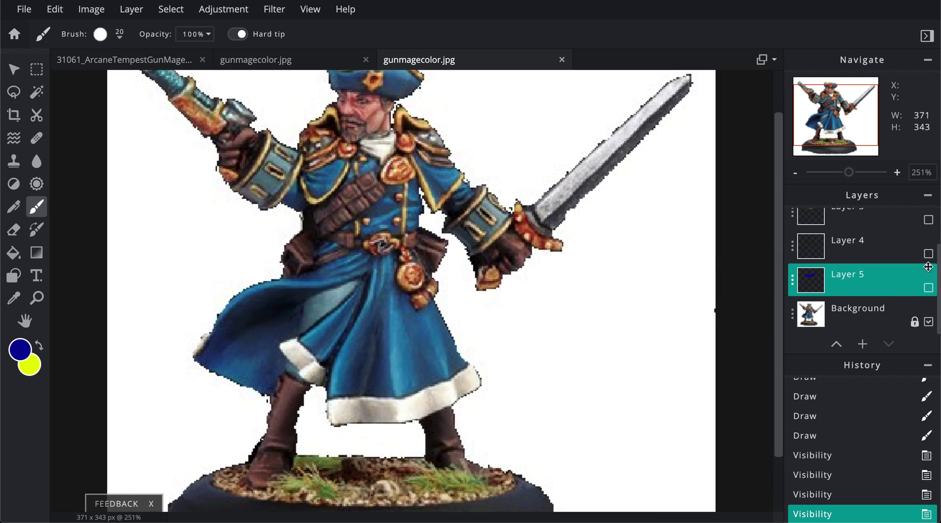
pyautogui.click(861, 314)
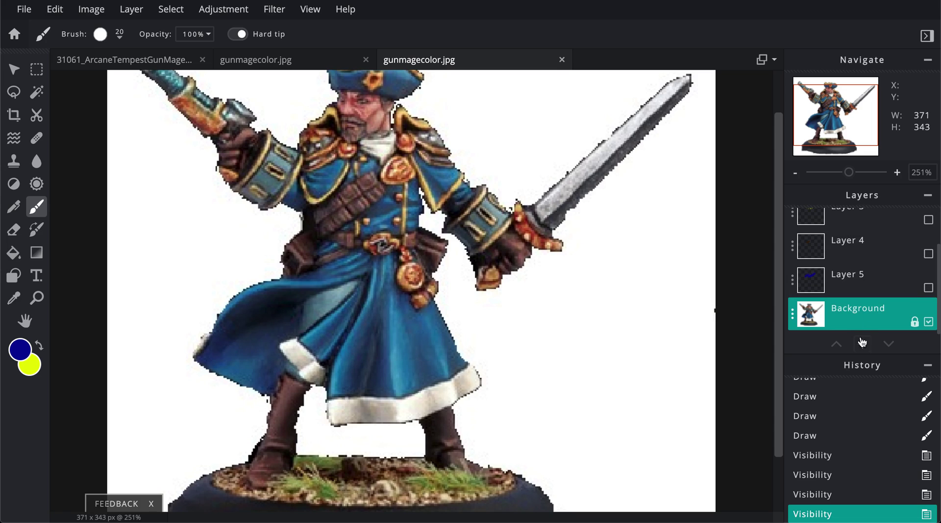
pyautogui.click(862, 341)
pyautogui.scroll(3, 845, 292)
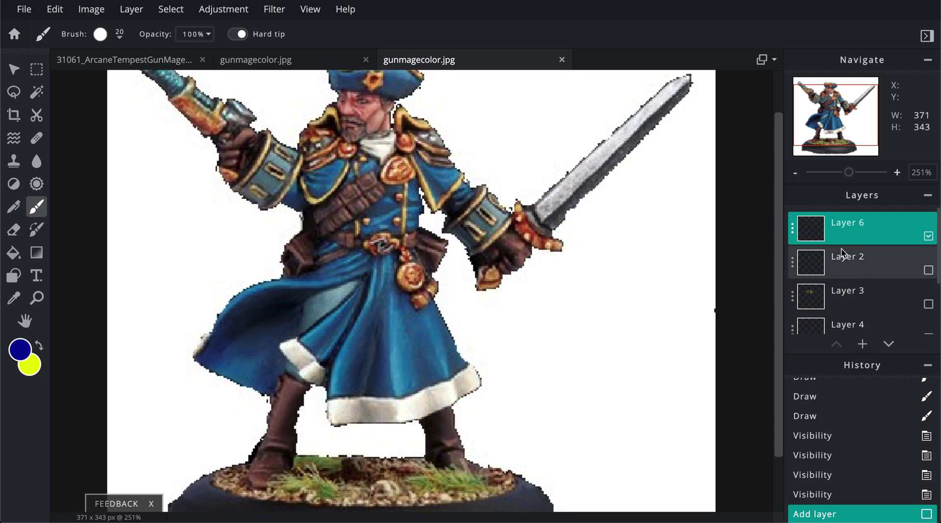
pyautogui.moveTo(842, 252); pyautogui.dragTo(843, 328)
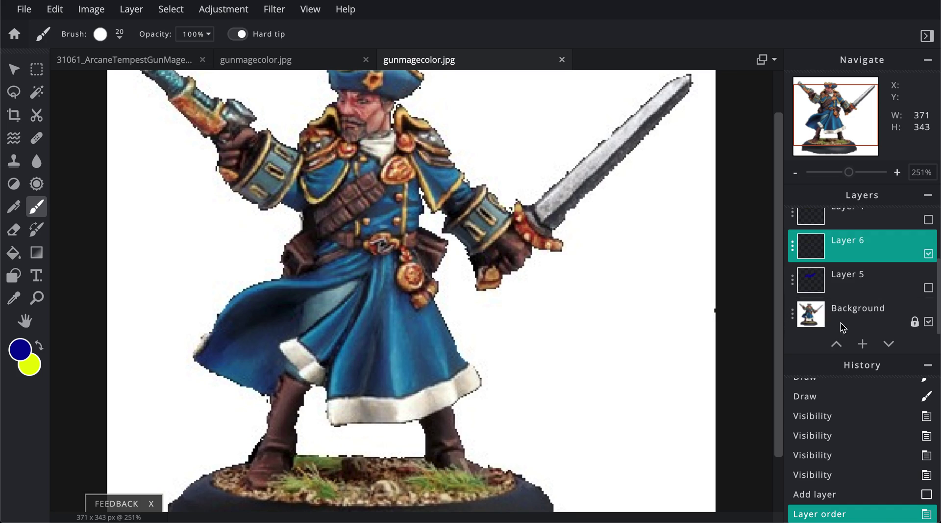
pyautogui.moveTo(848, 259); pyautogui.dragTo(843, 287)
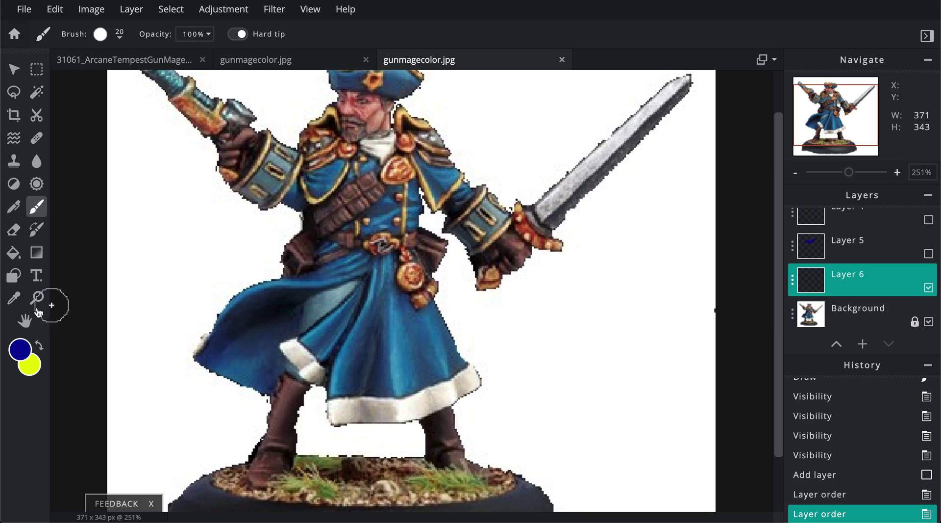
# Step: Set the brush color to the dark gold #AA8000
pyautogui.click(19, 349)
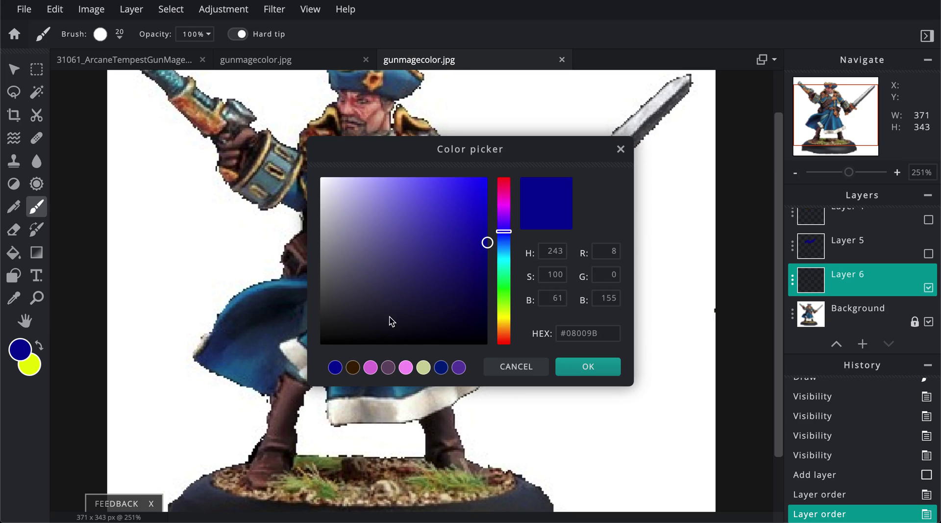
pyautogui.click(371, 368)
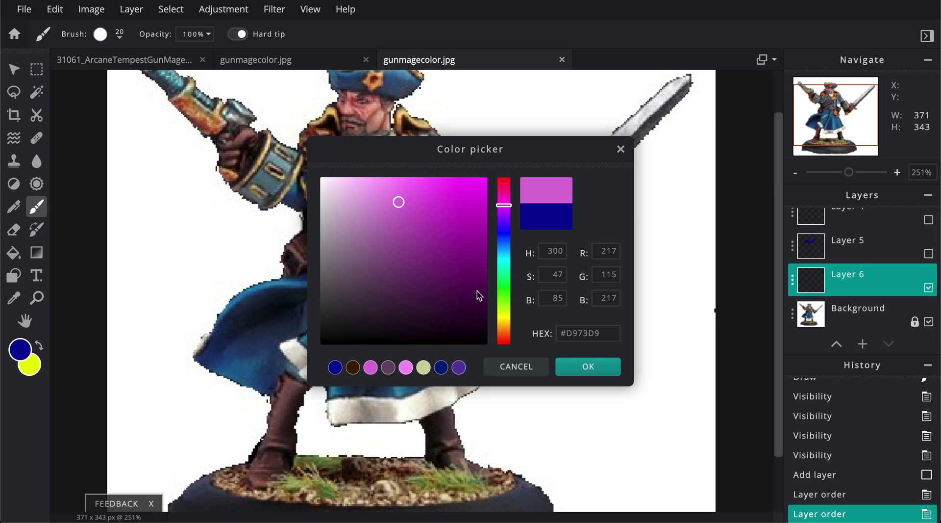
pyautogui.click(503, 312)
pyautogui.moveTo(478, 274)
pyautogui.mouseDown()
pyautogui.moveTo(487, 269)
pyautogui.moveTo(487, 231)
pyautogui.mouseUp()
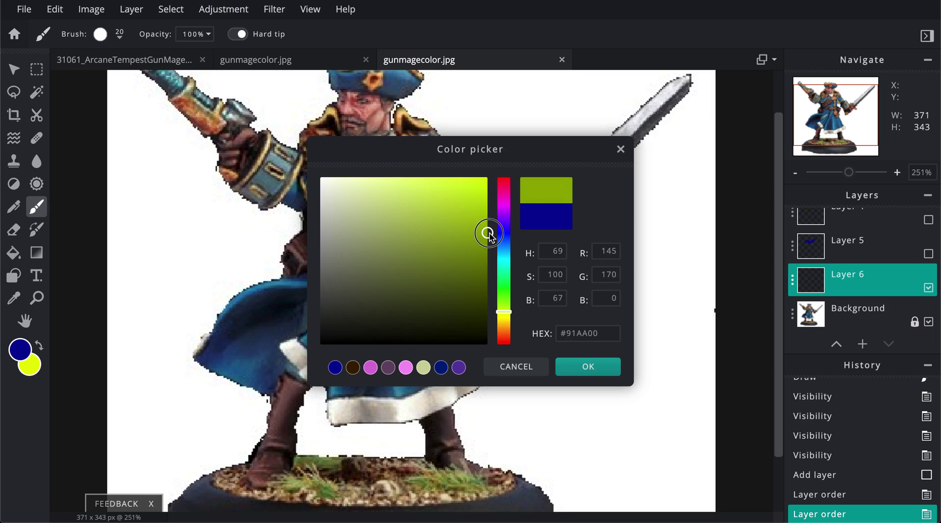
pyautogui.click(505, 324)
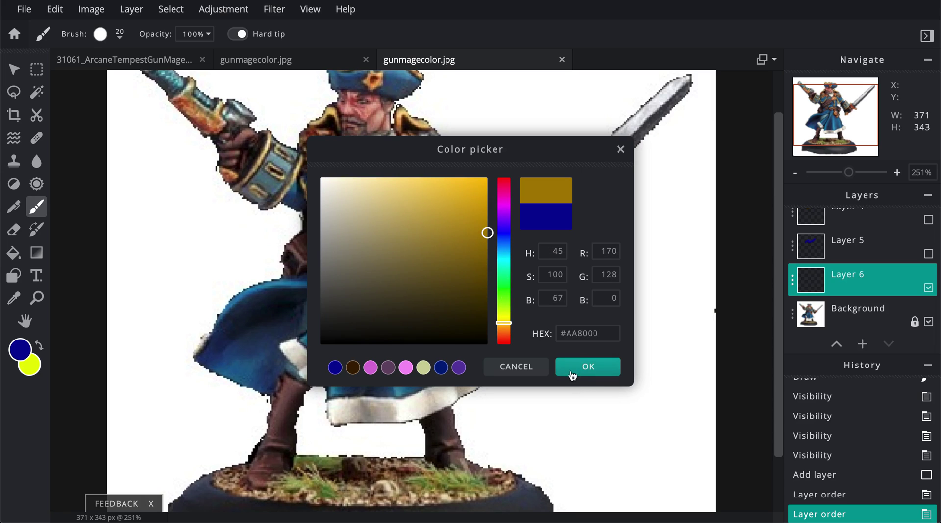
pyautogui.click(572, 375)
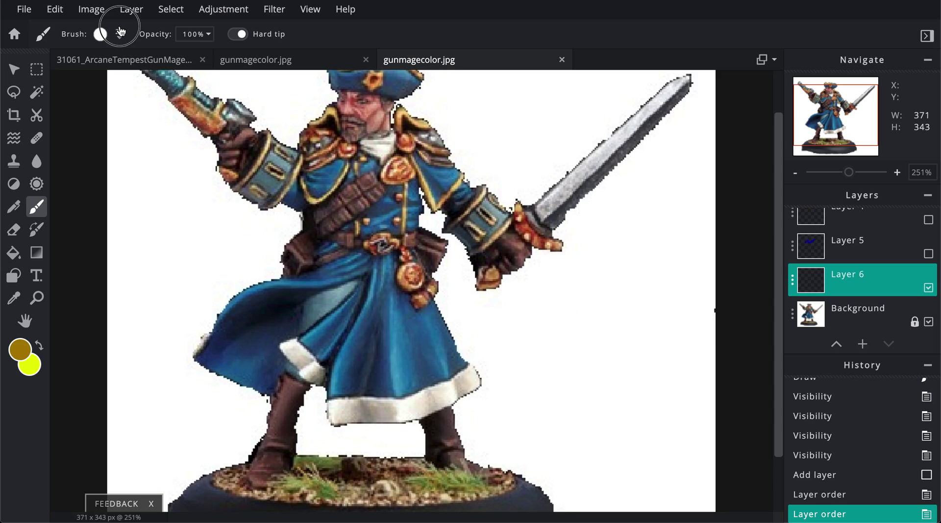
# Step: Set the brush to the hard round 5 px preset
pyautogui.click(120, 31)
pyautogui.click(133, 219)
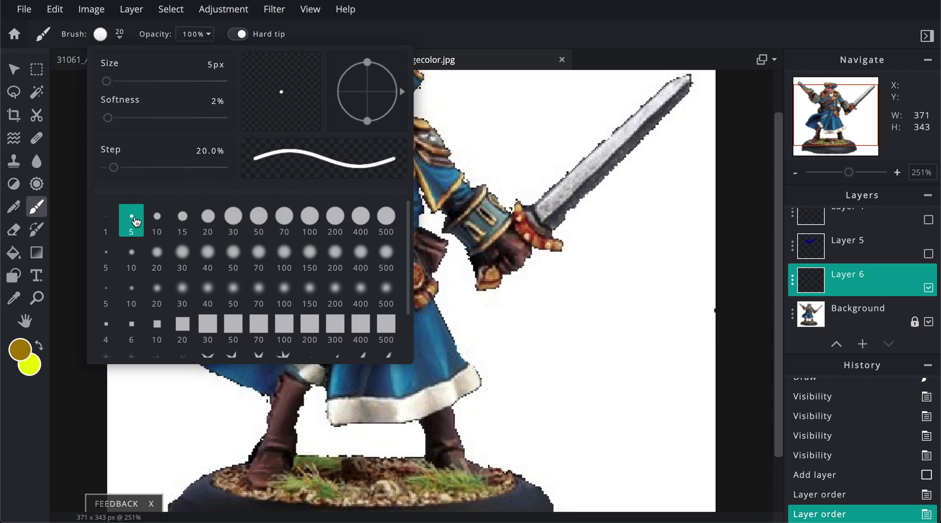
pyautogui.click(512, 181)
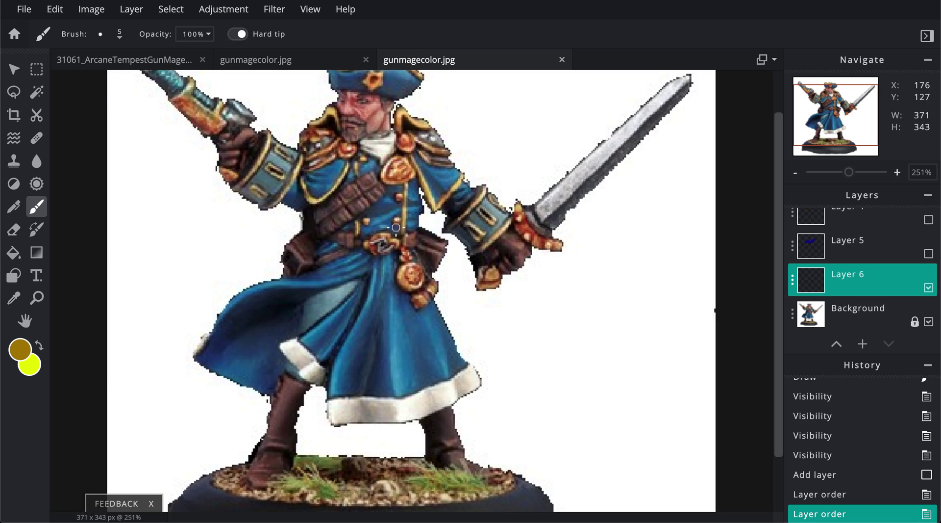
# Step: Paint single gold dots over the four buttons on the miniature's coat on Layer 6
pyautogui.scroll(4, 396, 227)
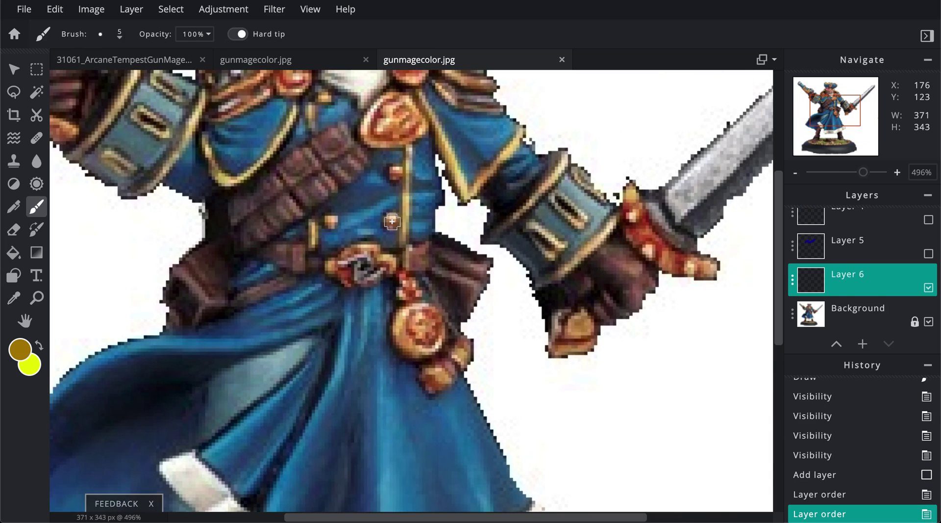
pyautogui.moveTo(849, 104); pyautogui.dragTo(847, 94)
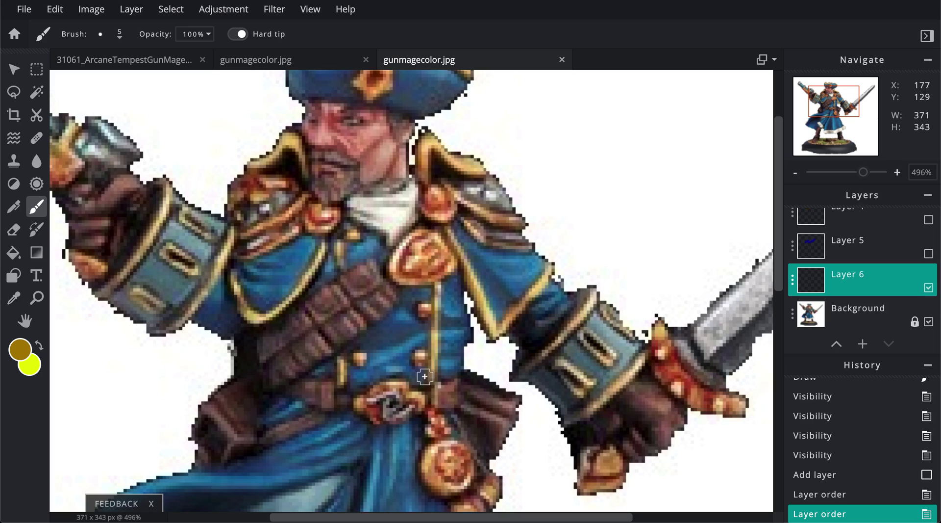
pyautogui.click(419, 358)
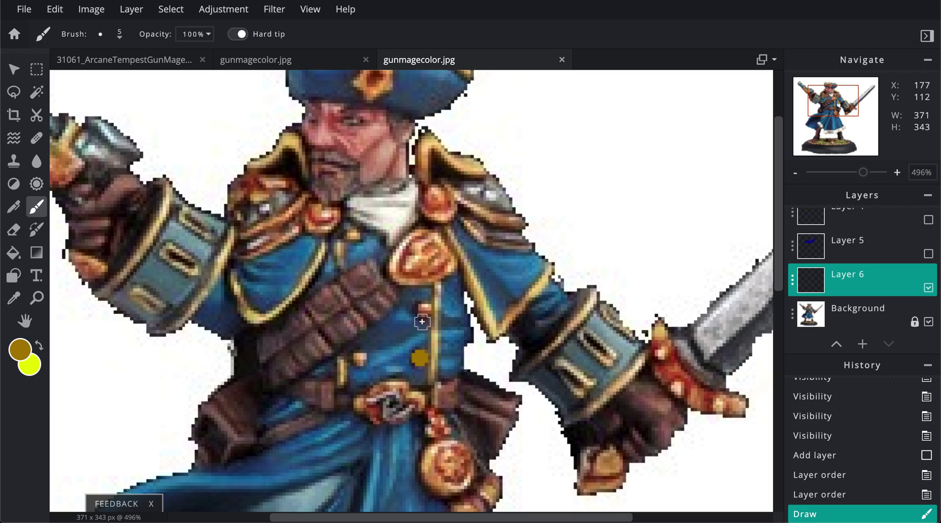
pyautogui.click(423, 309)
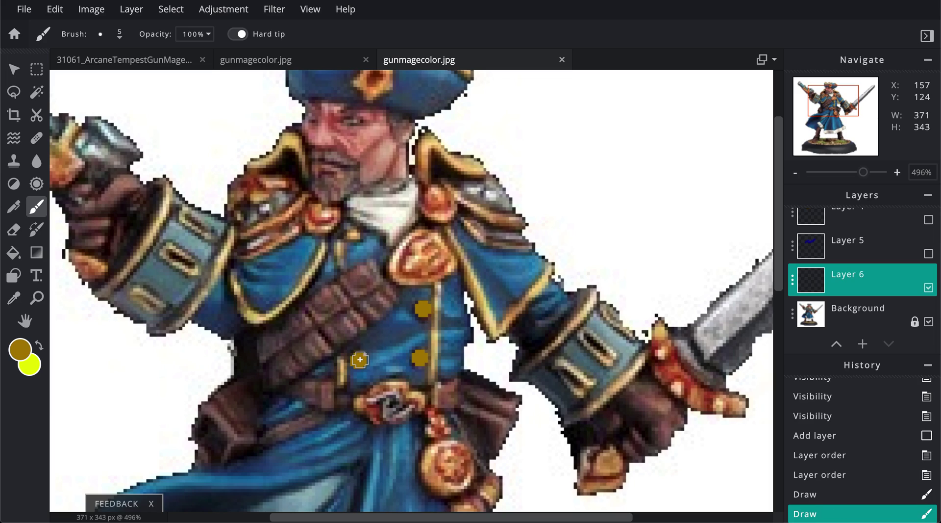
pyautogui.click(360, 360)
pyautogui.click(354, 232)
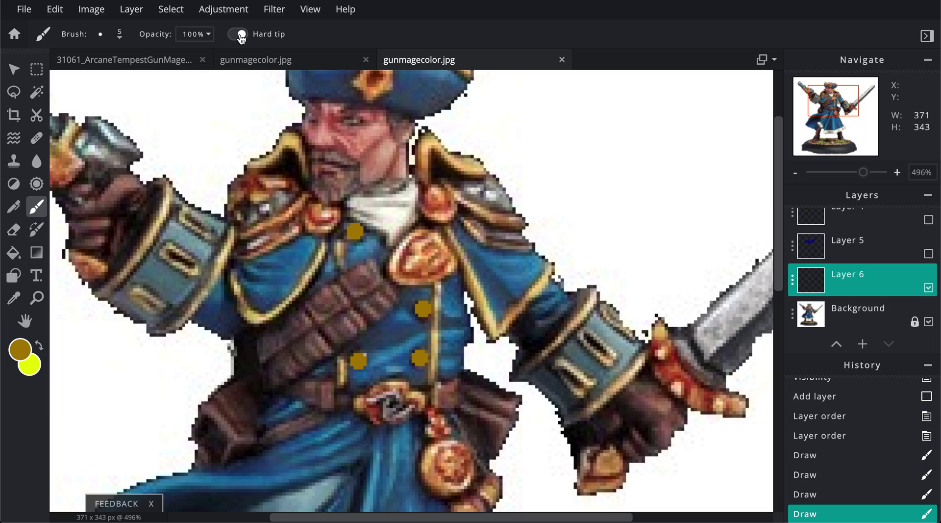
# Step: Duplicate Layer 6 and place the copy beneath the original, directly above the Background
pyautogui.click(119, 33)
pyautogui.click(793, 280)
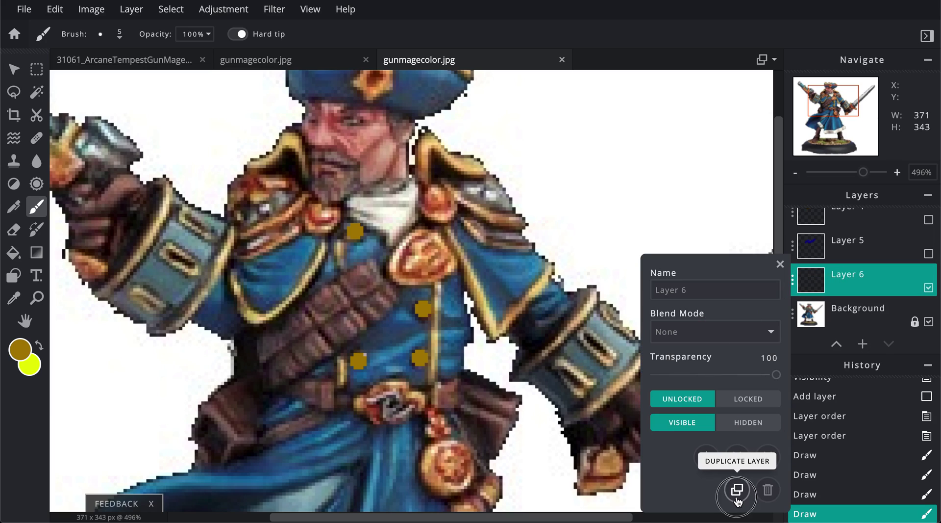
pyautogui.click(737, 490)
pyautogui.moveTo(845, 258); pyautogui.dragTo(845, 295)
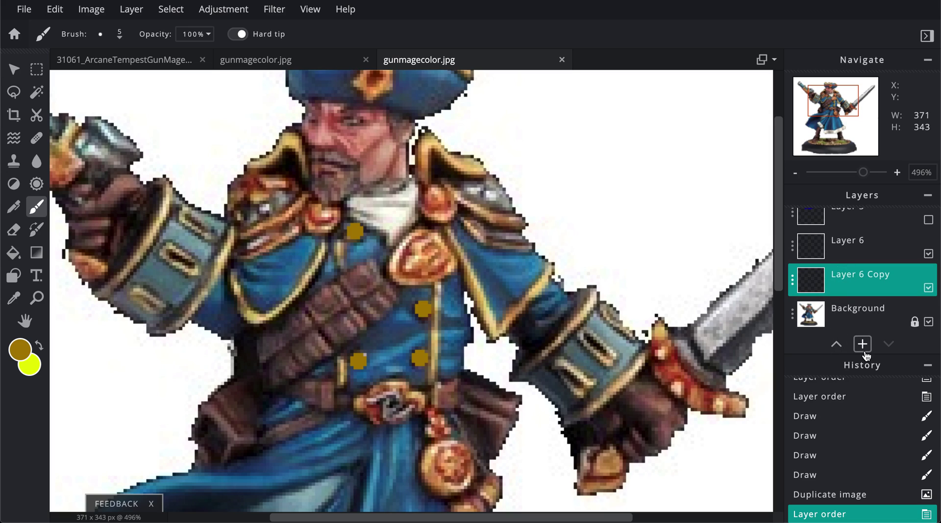
# Step: Duplicate the Layer 6 copy once more and select the new duplicate layer
pyautogui.click(793, 279)
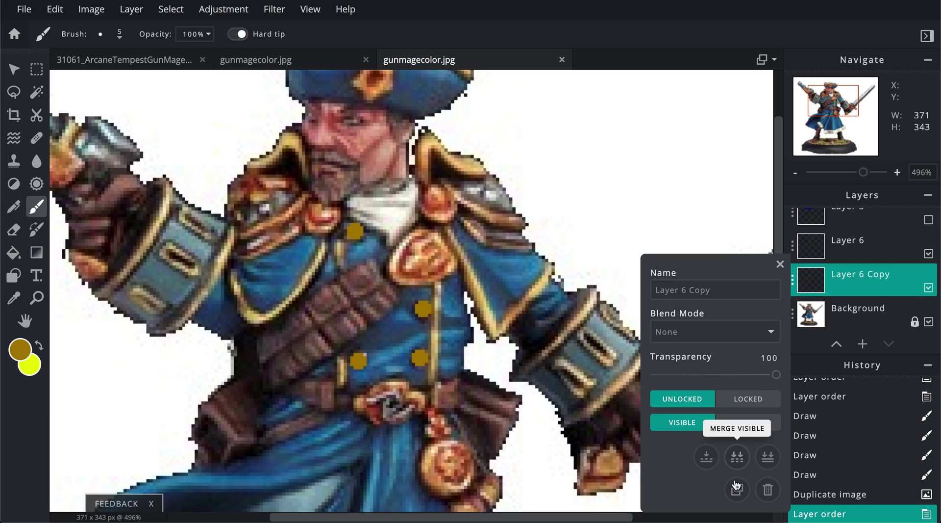
pyautogui.click(737, 489)
pyautogui.click(853, 319)
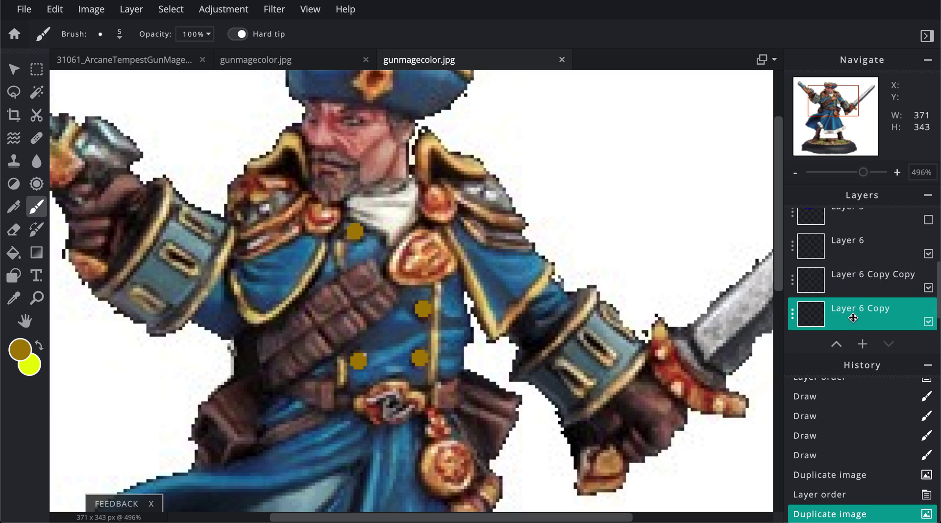
pyautogui.click(853, 291)
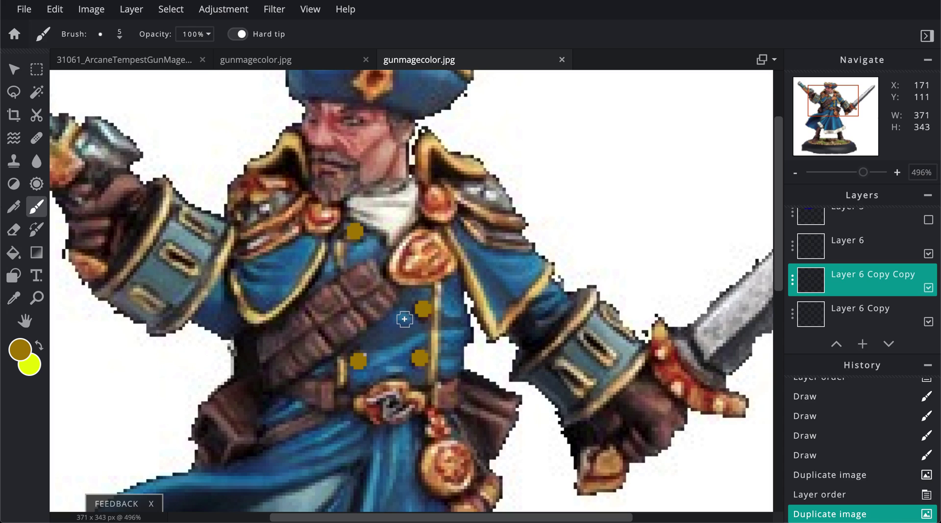
# Step: Paint bright yellow lines over the coat's gold front trim and both shoulder cape edges on Layer 6 Copy Copy
pyautogui.scroll(-3, 405, 319)
pyautogui.scroll(4, 157, 352)
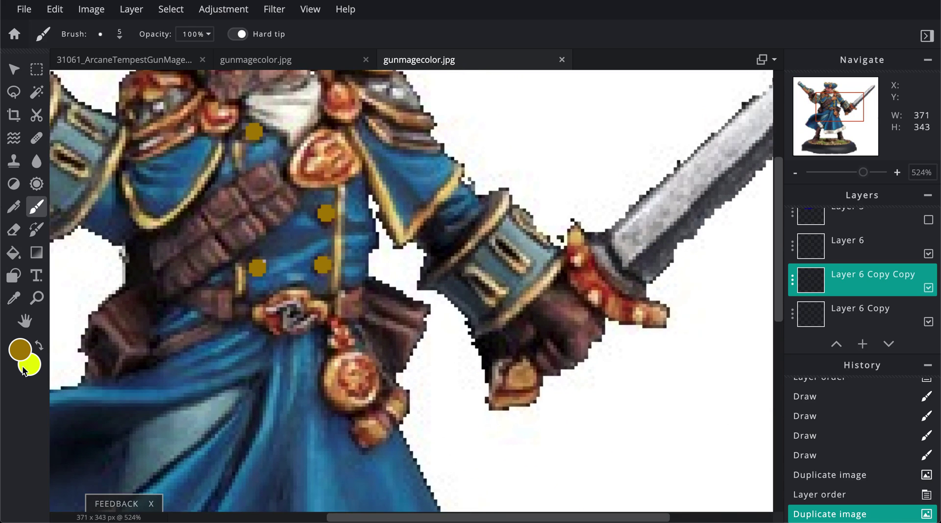
pyautogui.click(39, 346)
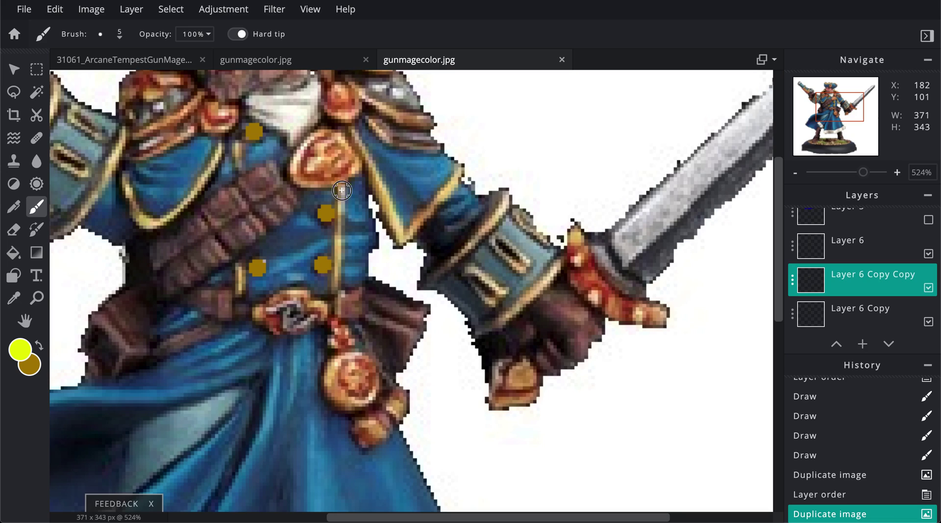
pyautogui.moveTo(341, 190); pyautogui.dragTo(340, 292)
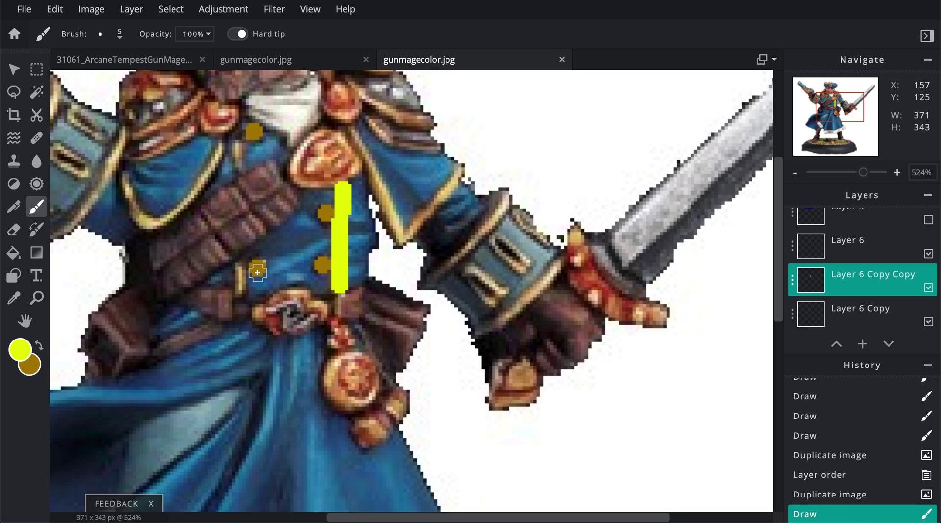
pyautogui.moveTo(242, 270); pyautogui.dragTo(240, 292)
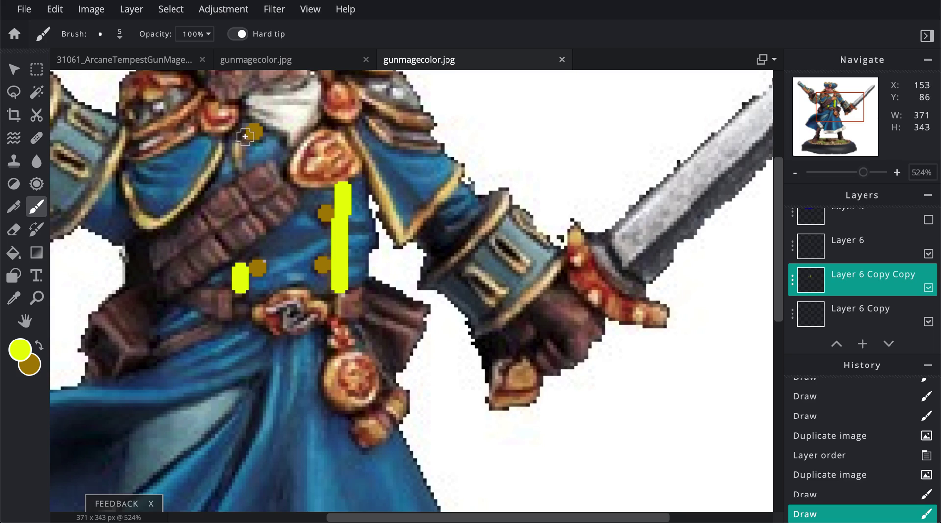
pyautogui.moveTo(238, 149); pyautogui.dragTo(237, 160)
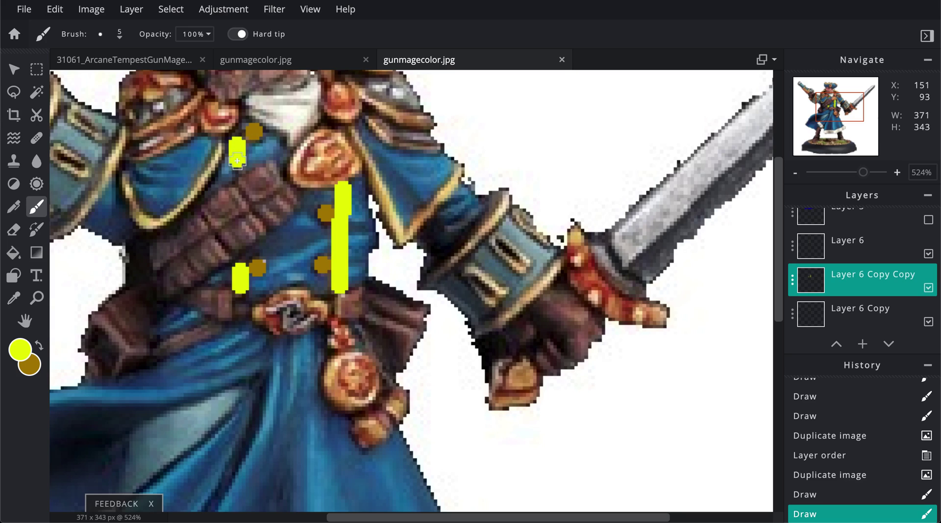
pyautogui.click(355, 131)
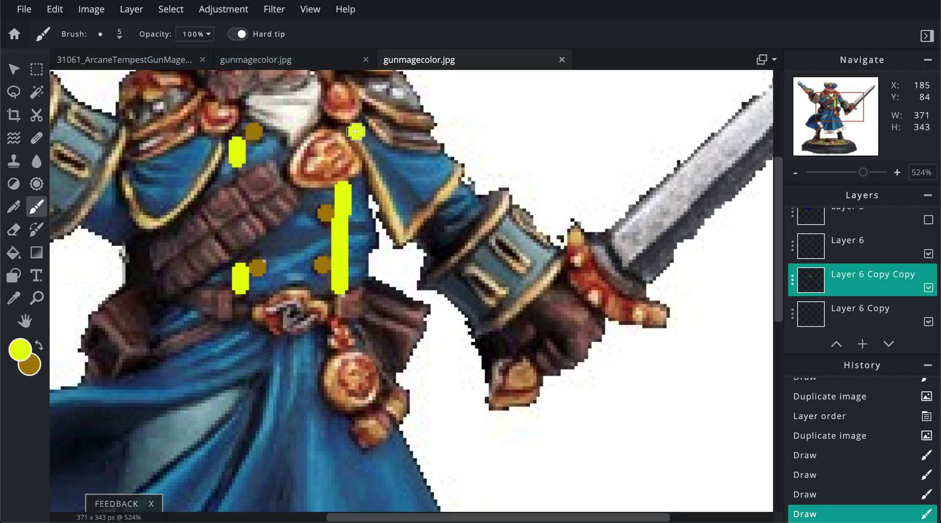
pyautogui.moveTo(356, 143)
pyautogui.mouseDown()
pyautogui.moveTo(395, 241)
pyautogui.moveTo(424, 221)
pyautogui.moveTo(461, 167)
pyautogui.mouseUp()
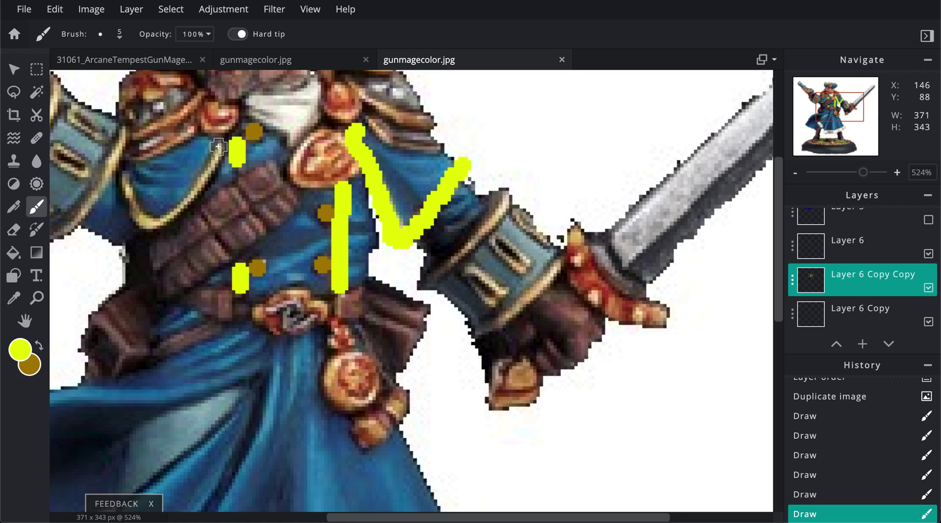
pyautogui.moveTo(219, 146)
pyautogui.mouseDown()
pyautogui.moveTo(216, 169)
pyautogui.moveTo(156, 224)
pyautogui.moveTo(137, 215)
pyautogui.moveTo(123, 167)
pyautogui.mouseUp()
# Step: Cover the diagonal ammo pouches across the chest with dark brown #57440A on the same layer
pyautogui.click(32, 347)
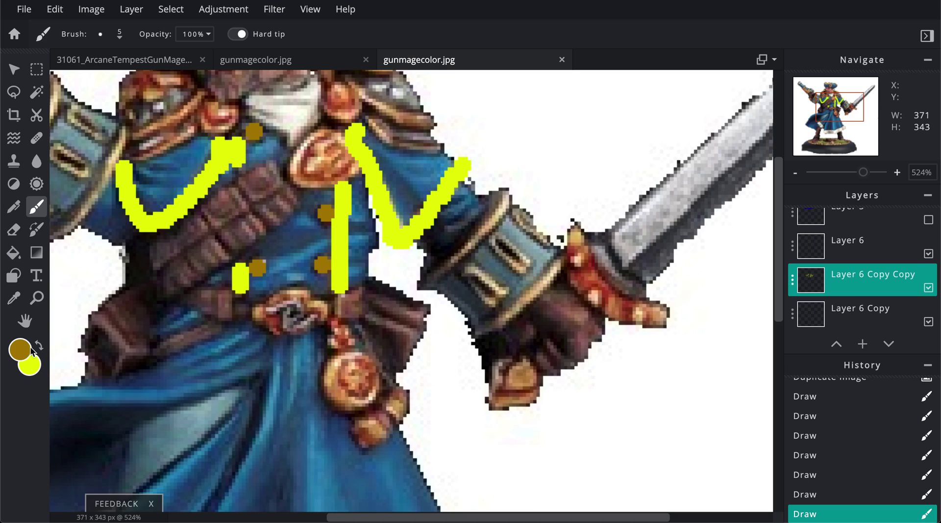
pyautogui.click(29, 349)
pyautogui.click(470, 283)
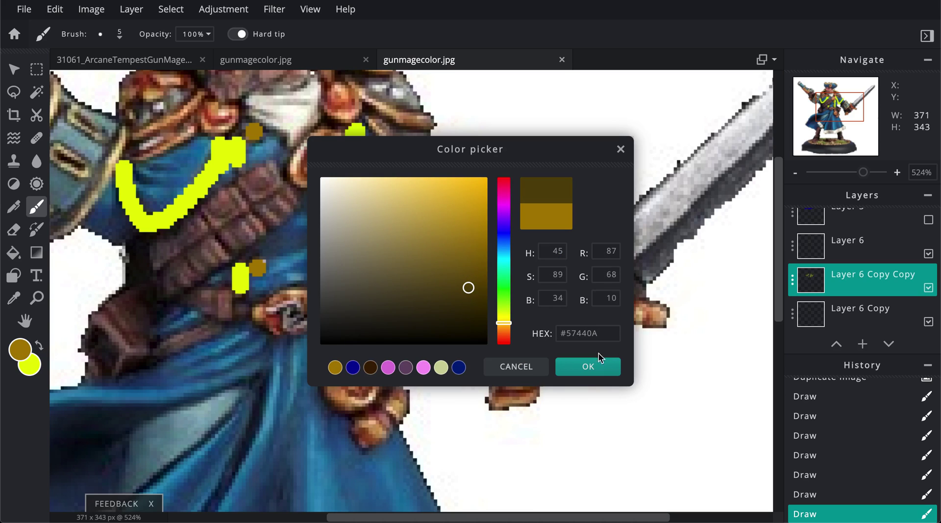
pyautogui.click(594, 365)
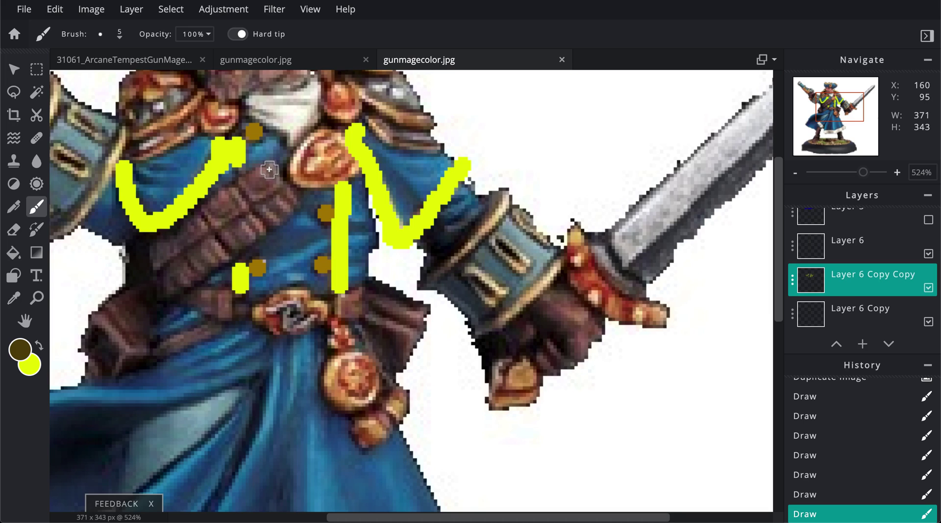
pyautogui.moveTo(269, 170)
pyautogui.mouseDown()
pyautogui.moveTo(291, 203)
pyautogui.moveTo(171, 289)
pyautogui.moveTo(154, 252)
pyautogui.moveTo(261, 176)
pyautogui.moveTo(274, 177)
pyautogui.moveTo(271, 170)
pyautogui.moveTo(207, 211)
pyautogui.mouseUp()
pyautogui.moveTo(174, 264)
pyautogui.mouseDown()
pyautogui.moveTo(273, 188)
pyautogui.moveTo(283, 212)
pyautogui.moveTo(257, 239)
pyautogui.moveTo(236, 250)
pyautogui.moveTo(262, 207)
pyautogui.mouseUp()
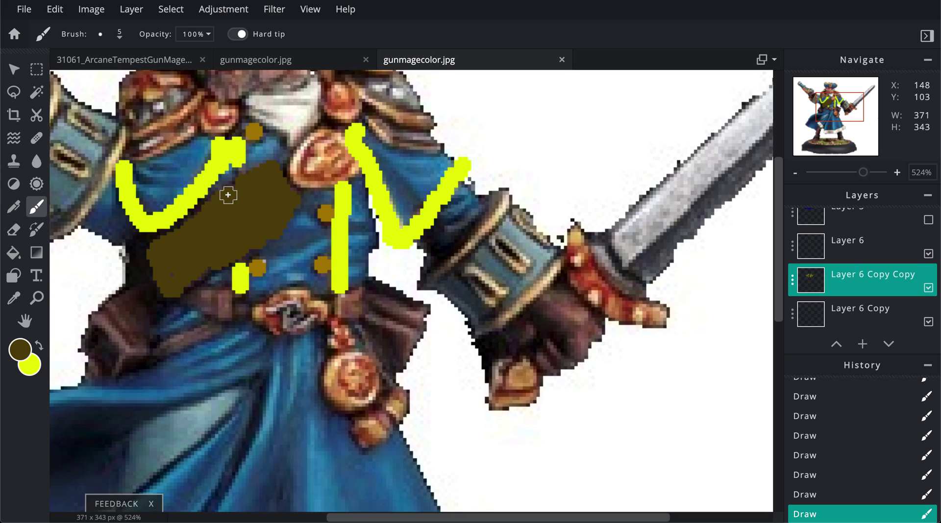
# Step: Duplicate Layer 6 Copy, the layer directly above the Background, to get a fresh layer beneath the painted trim
pyautogui.click(845, 316)
pyautogui.scroll(-1, 862, 294)
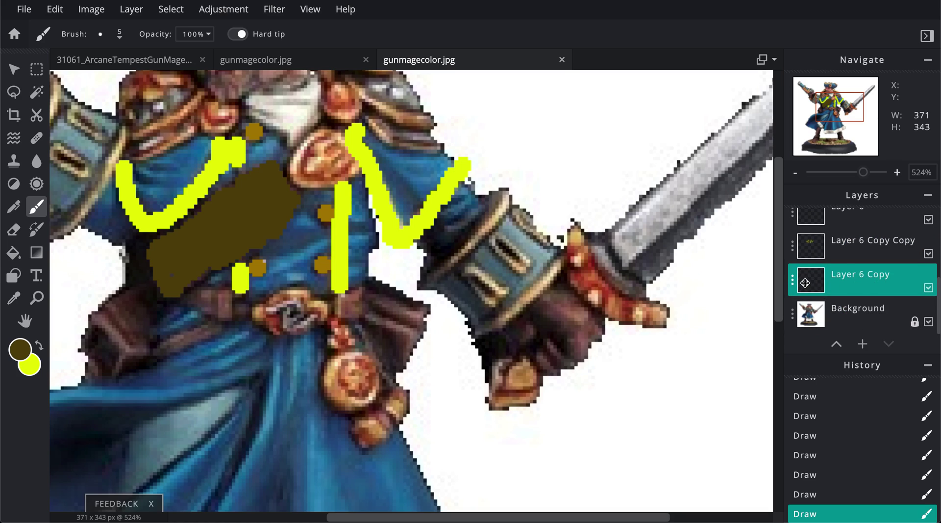
pyautogui.click(794, 284)
pyautogui.click(737, 488)
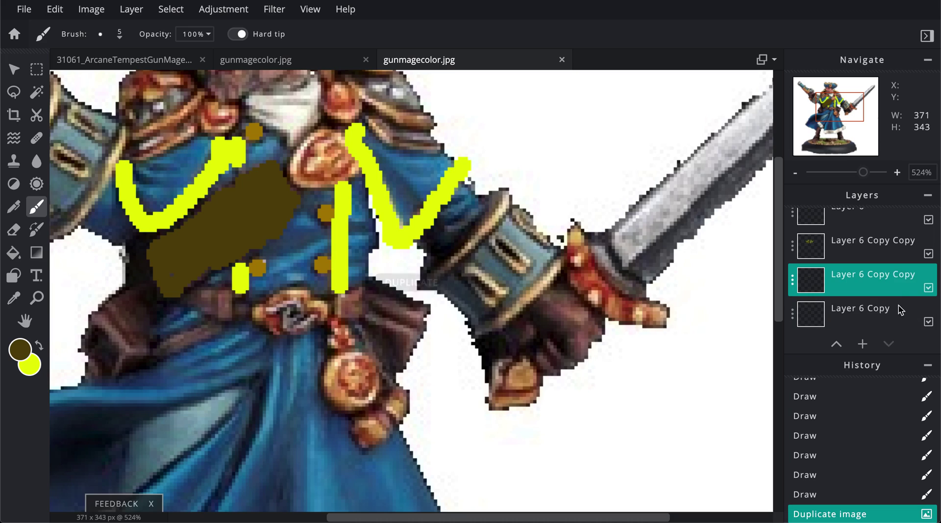
pyautogui.scroll(5, 854, 263)
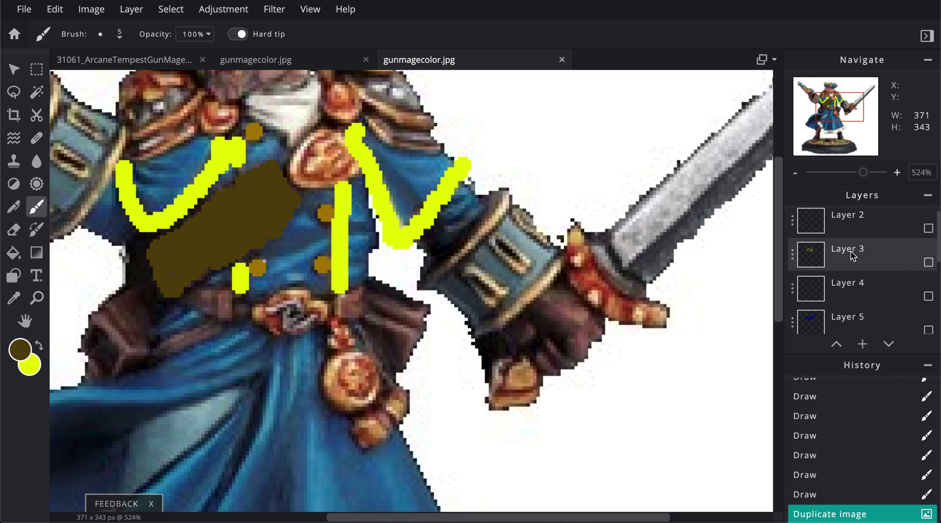
pyautogui.scroll(-5, 829, 239)
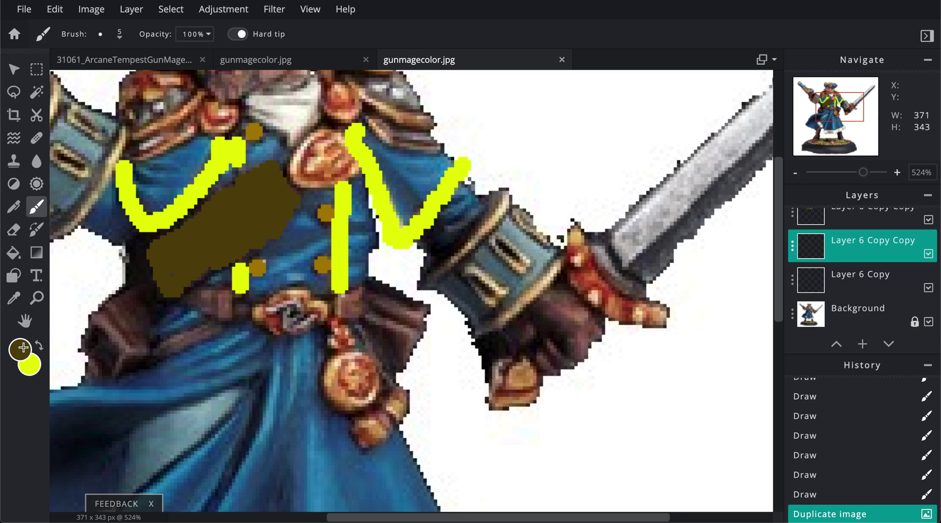
# Step: Paint the coat's chest and both shoulder capes in blue #0000A3 with a 20 px brush on the new duplicate layer
pyautogui.click(23, 348)
pyautogui.click(504, 233)
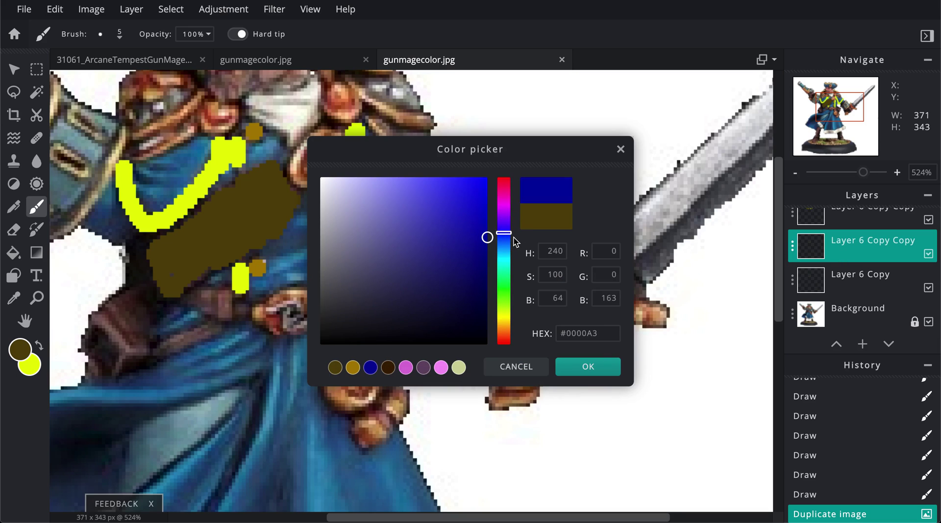
pyautogui.click(591, 364)
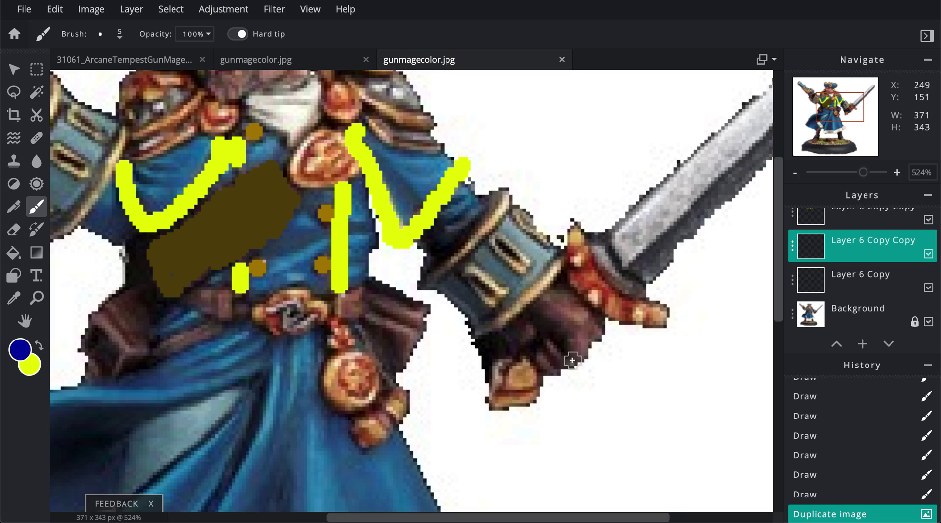
pyautogui.click(113, 43)
pyautogui.click(208, 216)
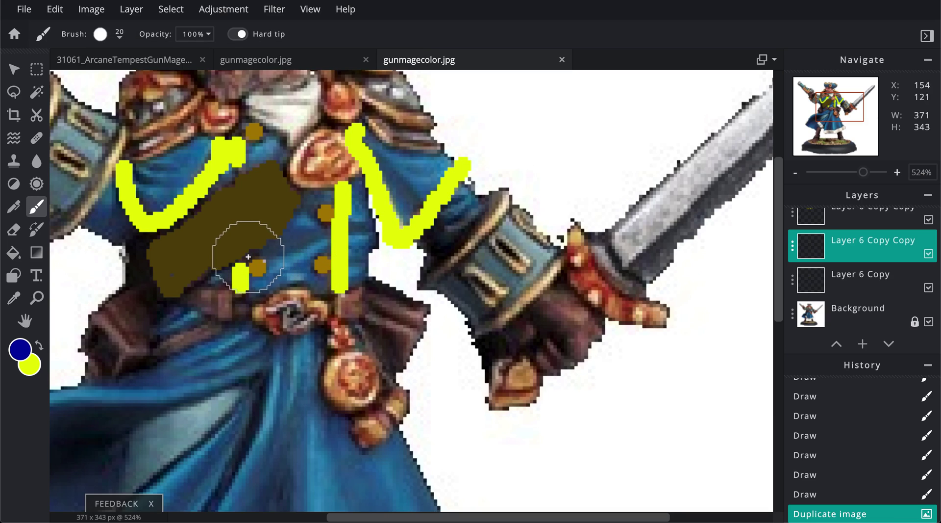
pyautogui.moveTo(231, 252)
pyautogui.mouseDown()
pyautogui.moveTo(295, 243)
pyautogui.moveTo(315, 244)
pyautogui.moveTo(323, 257)
pyautogui.moveTo(316, 252)
pyautogui.moveTo(356, 250)
pyautogui.moveTo(356, 216)
pyautogui.moveTo(320, 231)
pyautogui.mouseUp()
pyautogui.moveTo(253, 218)
pyautogui.mouseDown()
pyautogui.moveTo(237, 196)
pyautogui.moveTo(249, 158)
pyautogui.moveTo(220, 178)
pyautogui.moveTo(202, 172)
pyautogui.moveTo(162, 207)
pyautogui.moveTo(119, 232)
pyautogui.mouseUp()
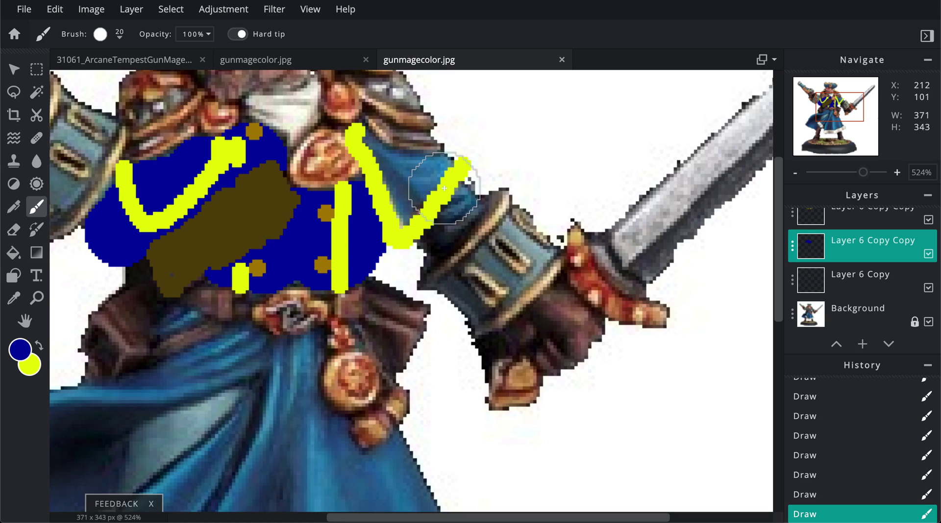
pyautogui.moveTo(448, 188)
pyautogui.mouseDown()
pyautogui.moveTo(404, 202)
pyautogui.moveTo(394, 190)
pyautogui.moveTo(419, 190)
pyautogui.moveTo(399, 188)
pyautogui.mouseUp()
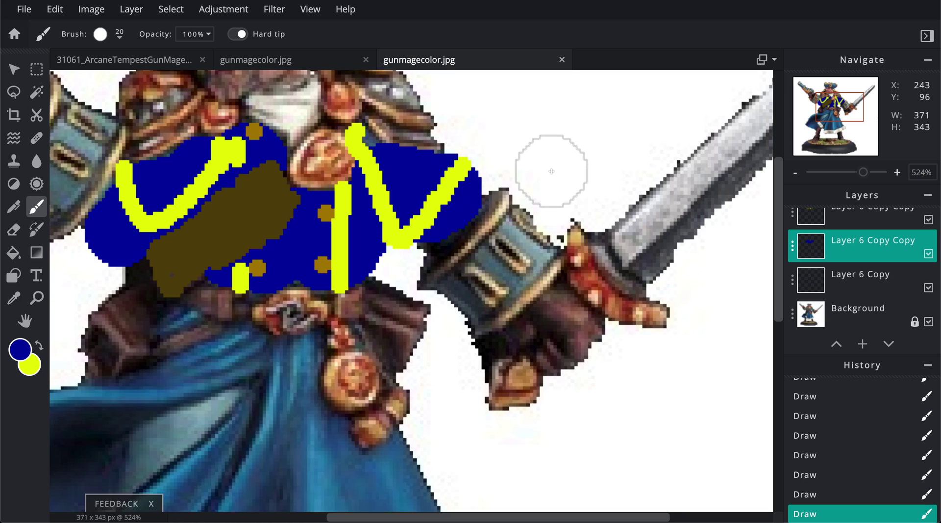
# Step: Hide the Background layer to isolate the painted regions, and compare them with the finished mask in the other gunmagecolor.jpg document
pyautogui.scroll(-3, 539, 176)
pyautogui.scroll(-1, 541, 178)
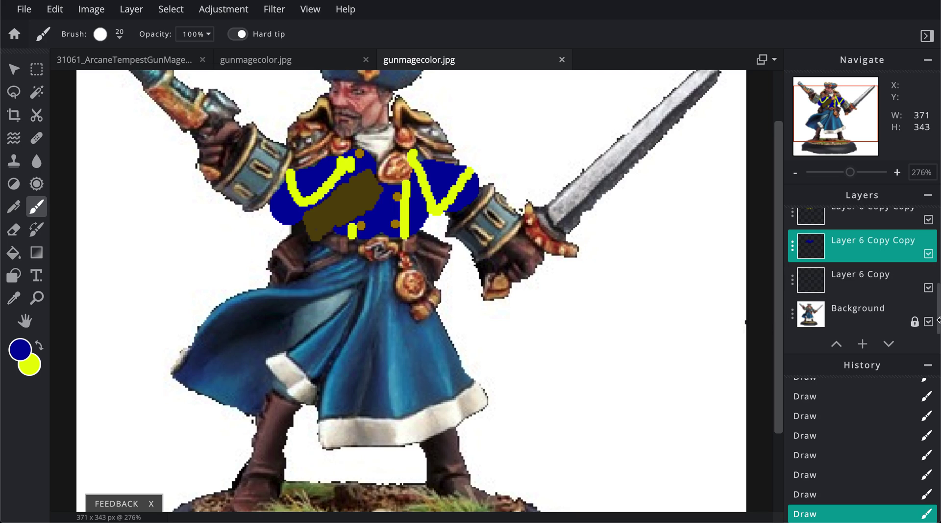
pyautogui.click(929, 322)
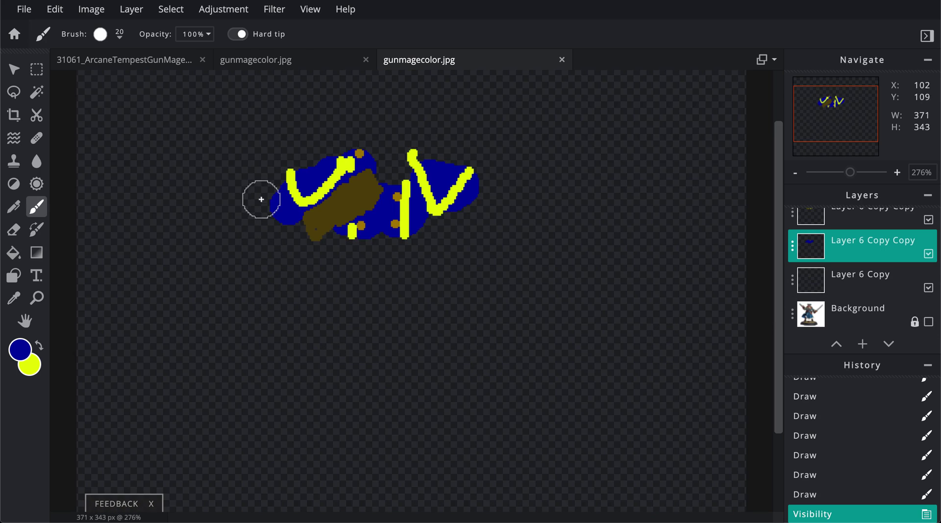
pyautogui.click(282, 62)
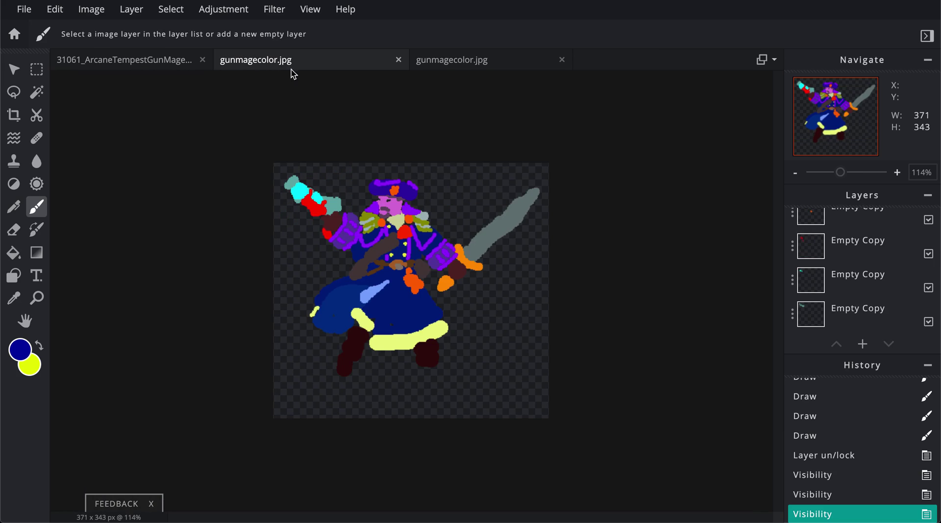
pyautogui.click(446, 63)
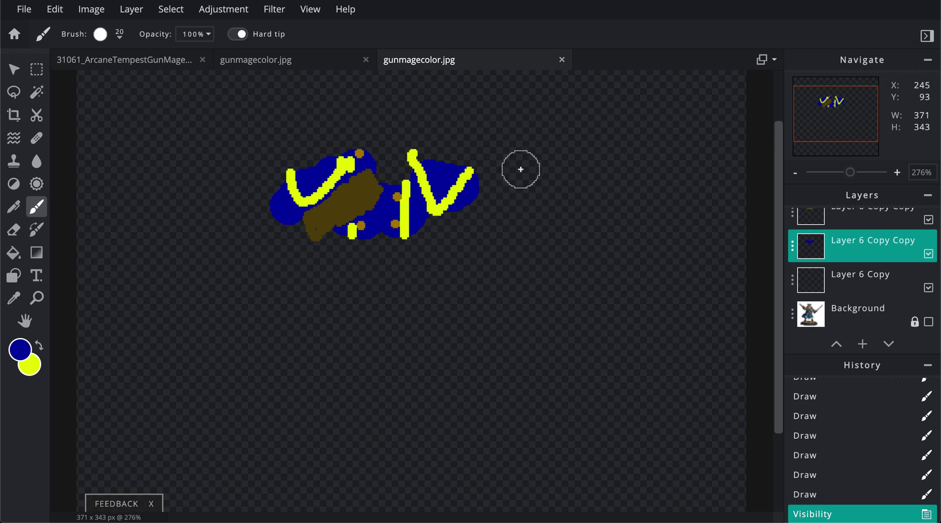
# Step: Switch to Mini Schemer and review the new model's base image, mask image, theme colors and color mapping entries
pyautogui.scroll(-3, 407, 210)
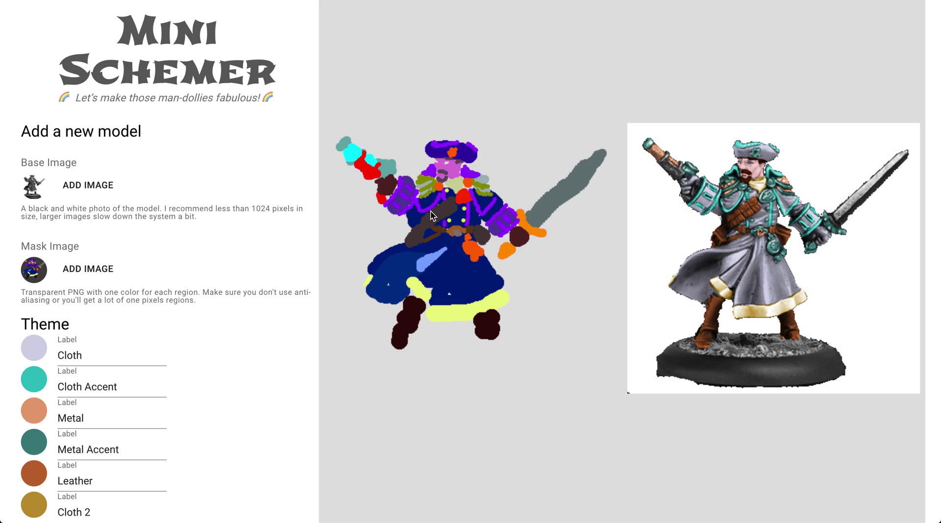
pyautogui.scroll(-3, 178, 325)
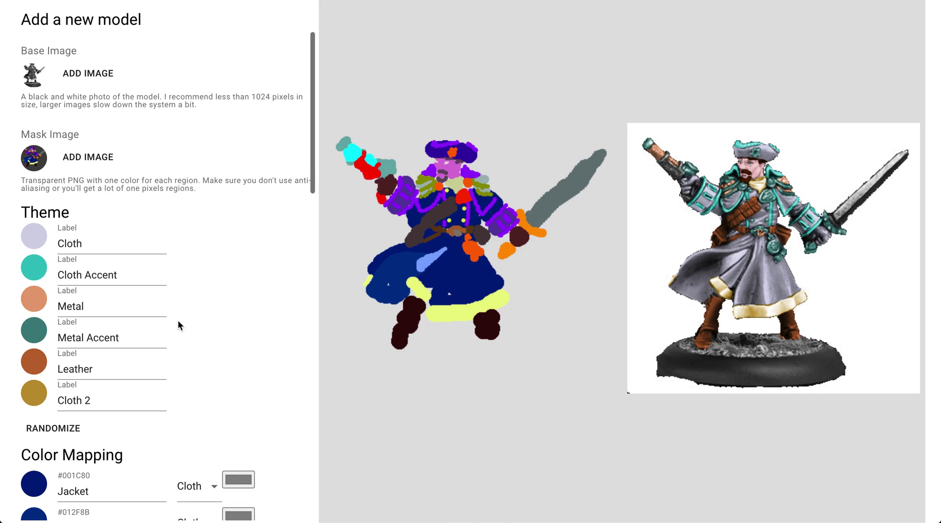
pyautogui.scroll(-2, 203, 365)
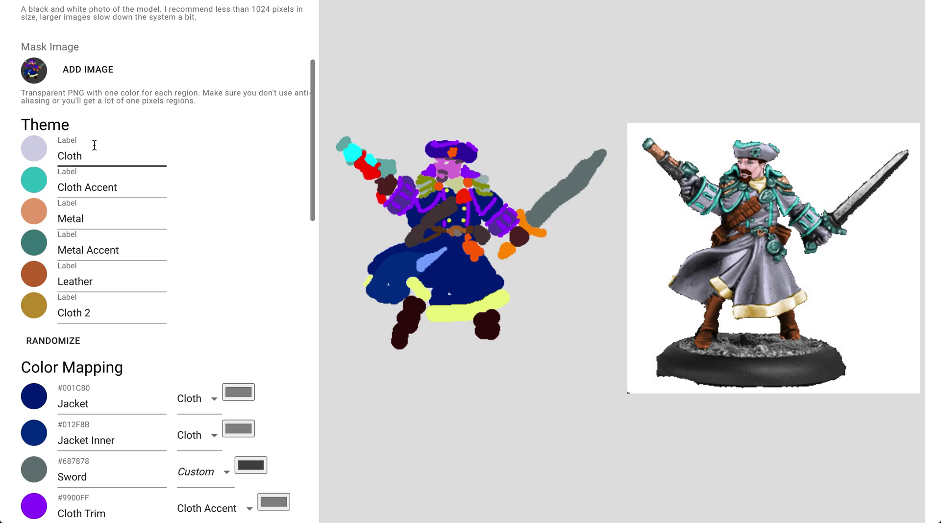
pyautogui.scroll(-1, 125, 345)
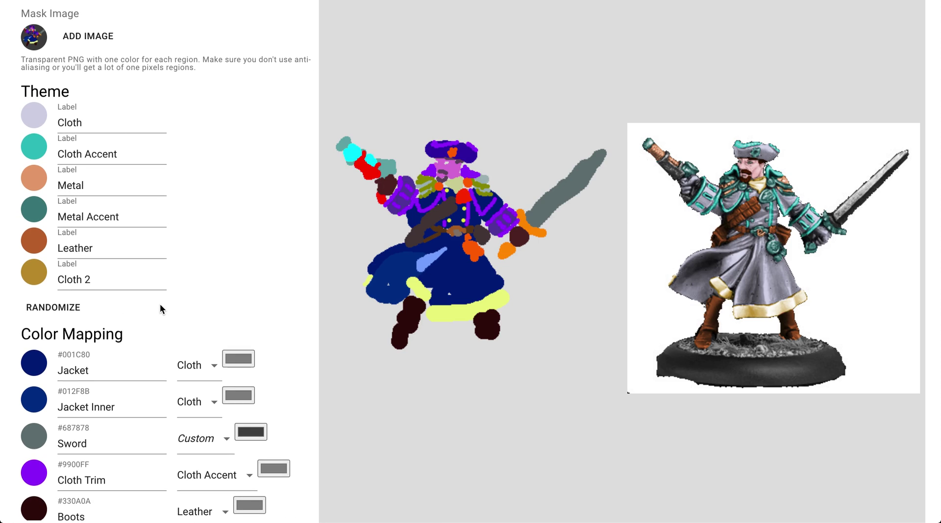
pyautogui.scroll(-1, 160, 304)
pyautogui.scroll(-5, 137, 242)
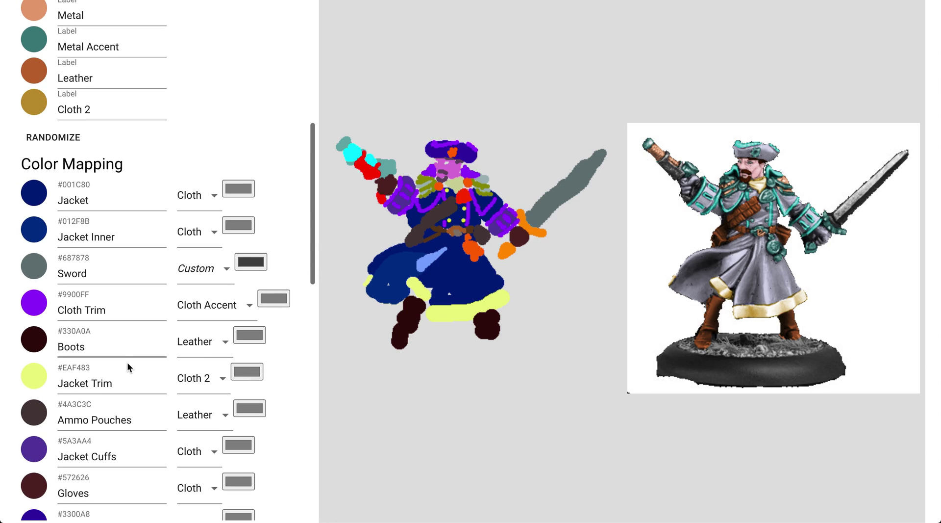
pyautogui.scroll(-2, 128, 368)
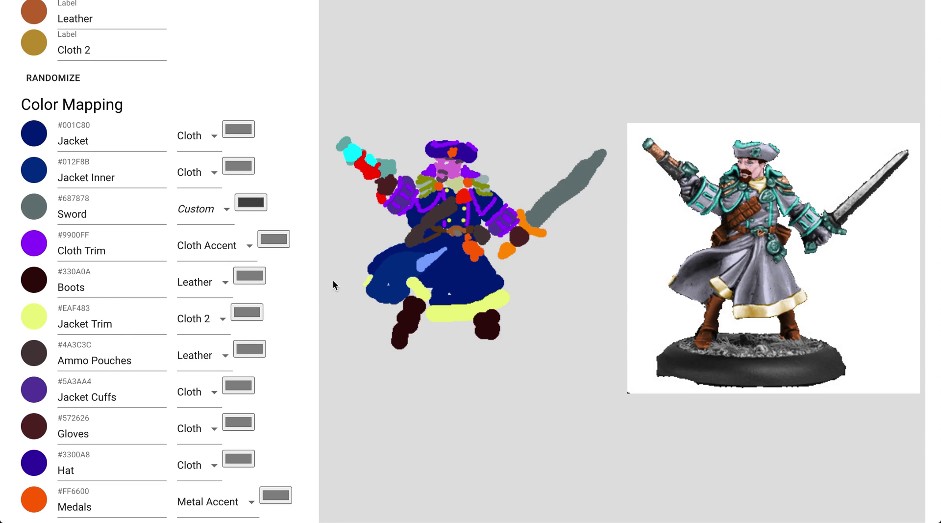
pyautogui.scroll(-3, 243, 306)
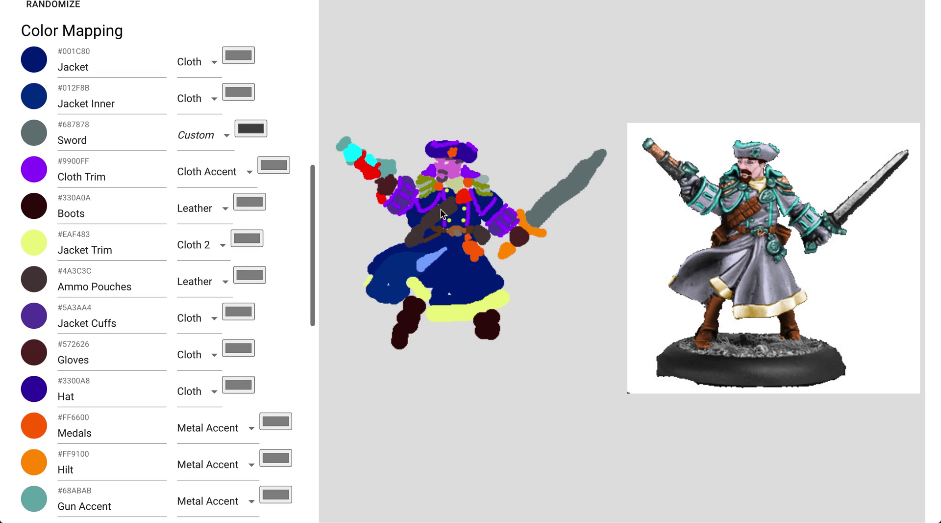
pyautogui.scroll(-2, 78, 262)
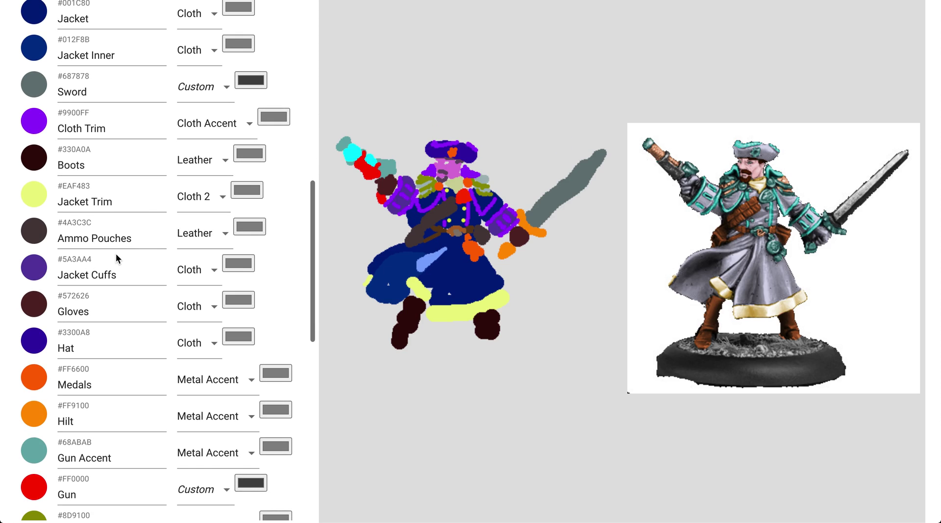
pyautogui.scroll(-1, 117, 255)
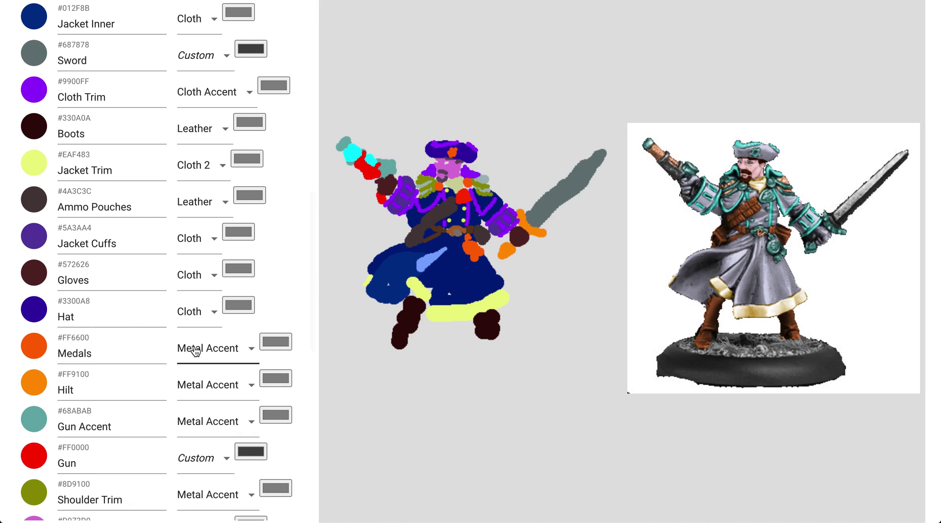
pyautogui.scroll(-1, 192, 348)
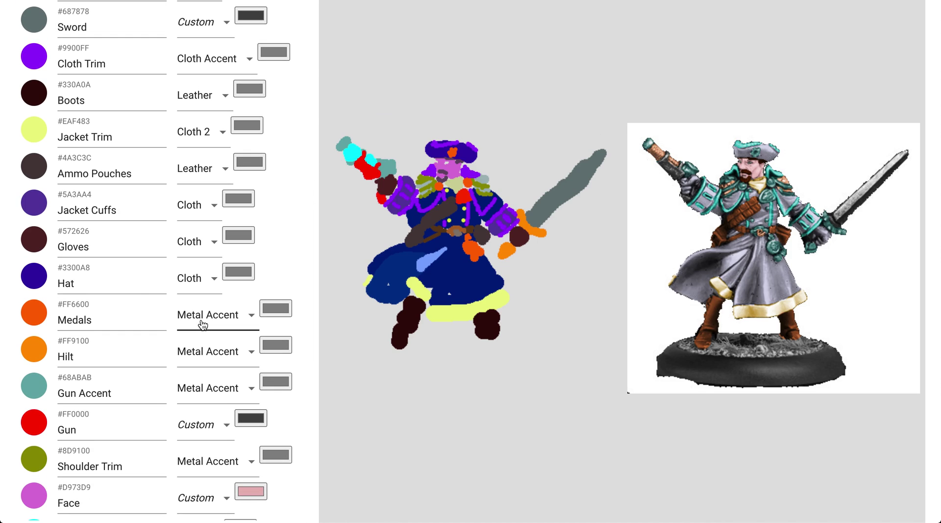
pyautogui.scroll(1, 134, 321)
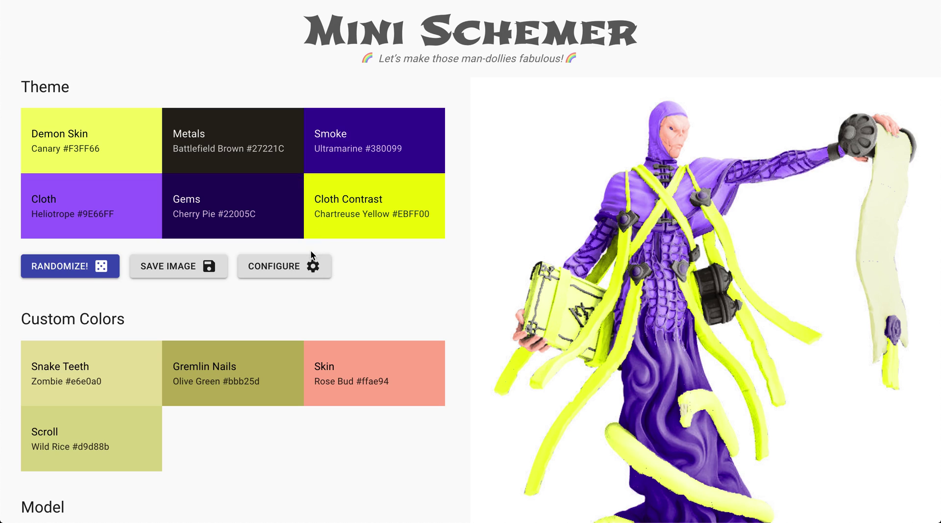
# Step: Change the Agathon model's Scarves color mapping, trying Demon Skin before settling on Metals, and close the mappings
pyautogui.scroll(-2, 310, 250)
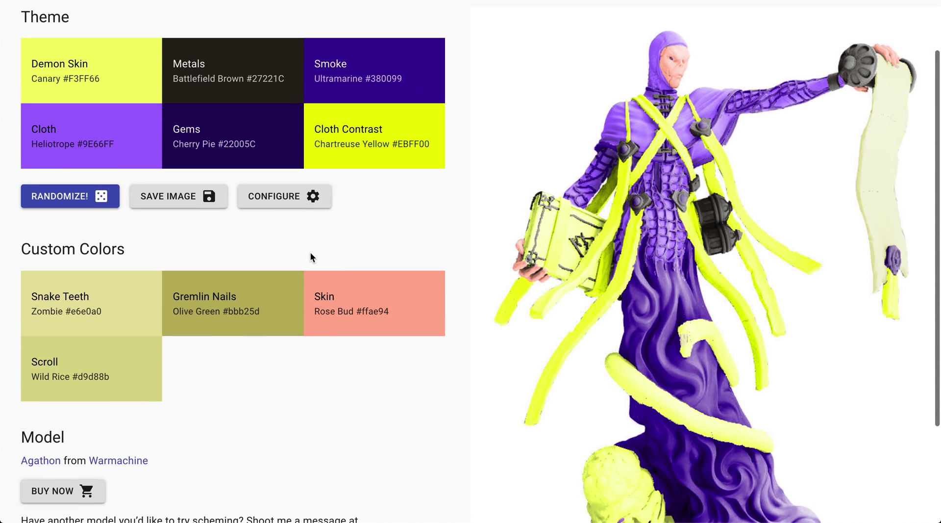
pyautogui.click(278, 213)
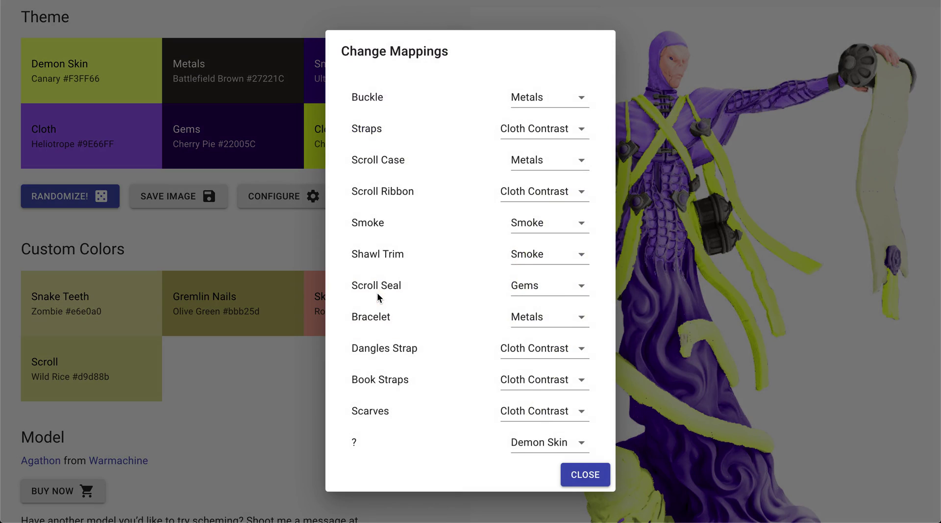
pyautogui.scroll(-3, 378, 294)
pyautogui.click(569, 237)
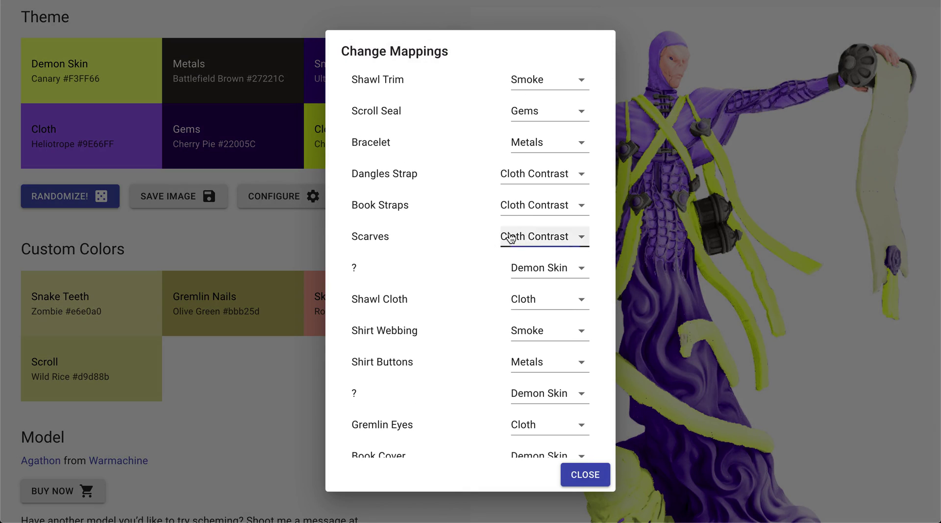
pyautogui.click(520, 85)
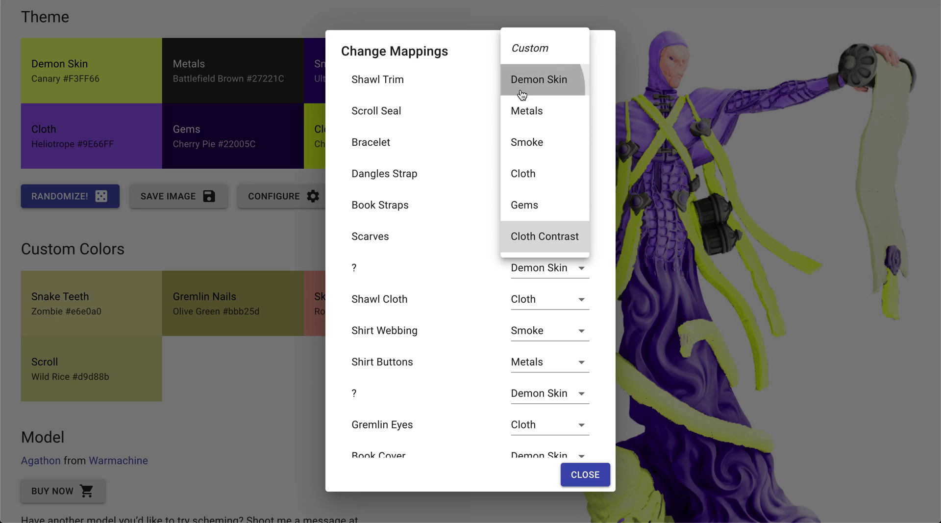
pyautogui.click(541, 244)
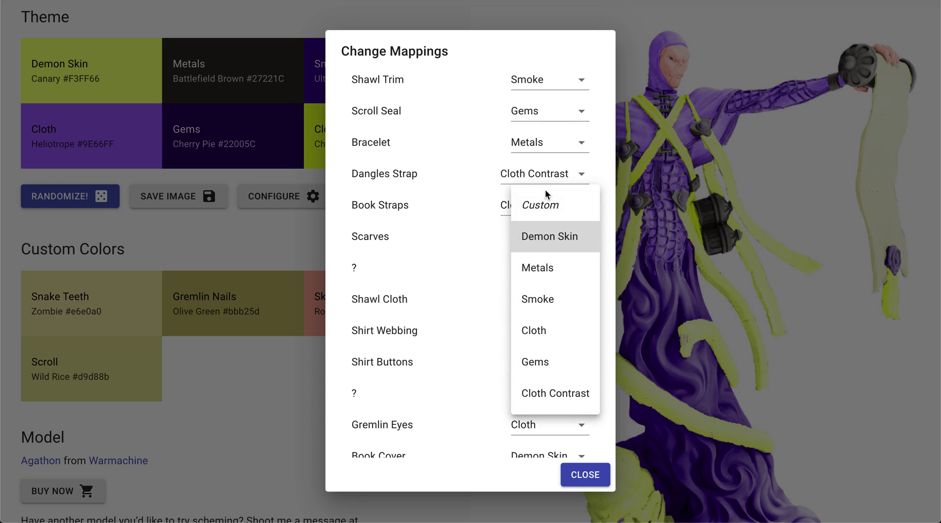
pyautogui.click(539, 278)
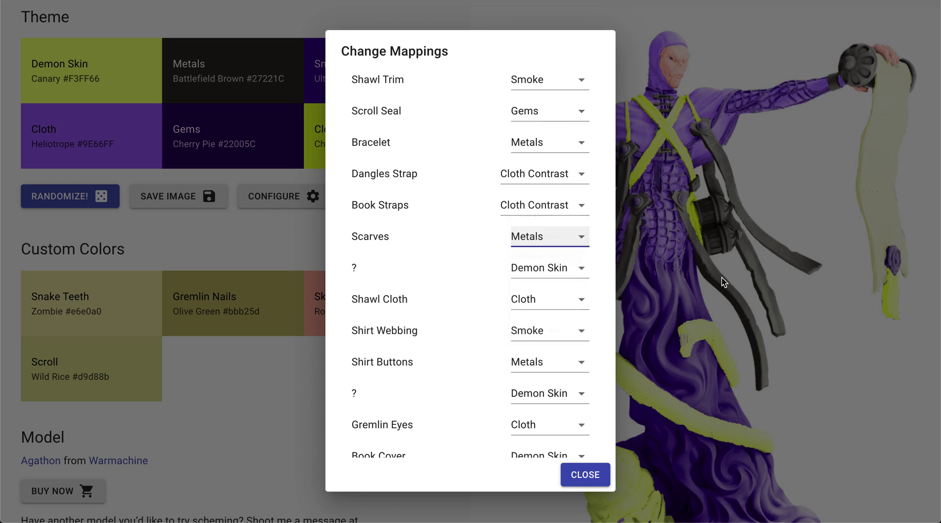
pyautogui.click(591, 475)
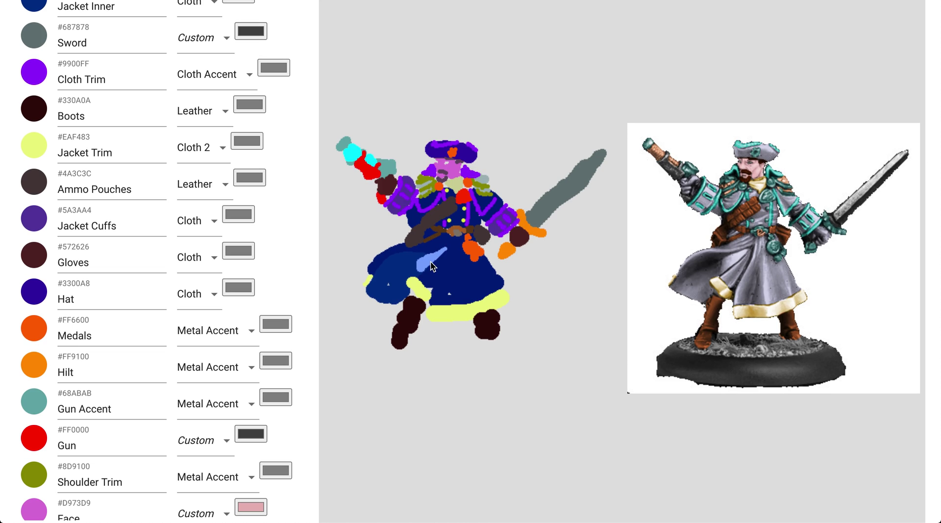
# Step: Examine the new model's uploaded images, theme labels and region-to-theme color mappings alongside the mask and the colored preview
pyautogui.scroll(12, 283, 277)
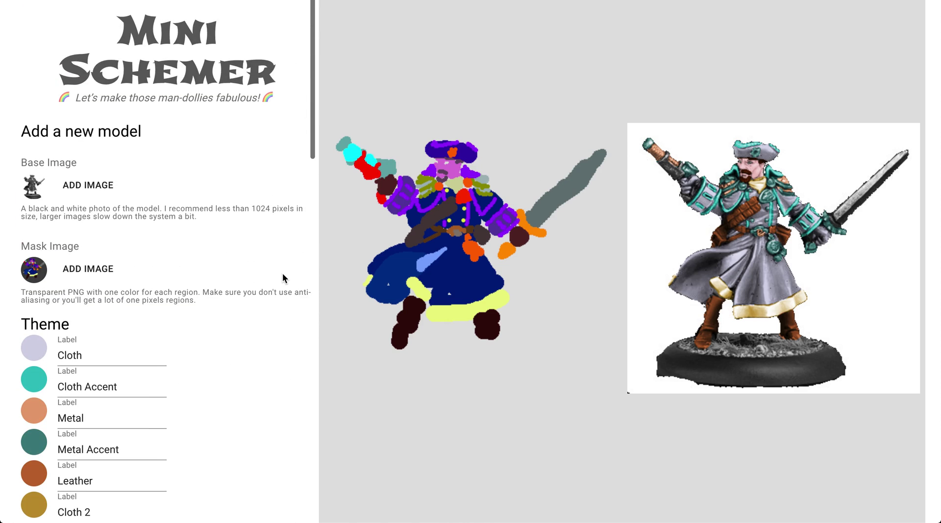
pyautogui.scroll(-4, 283, 277)
pyautogui.scroll(4, 283, 275)
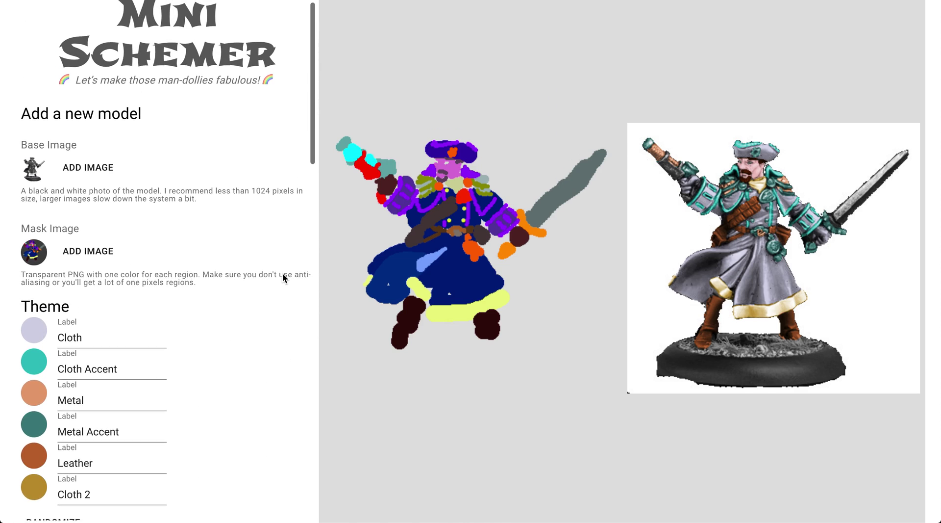
pyautogui.scroll(-20, 283, 275)
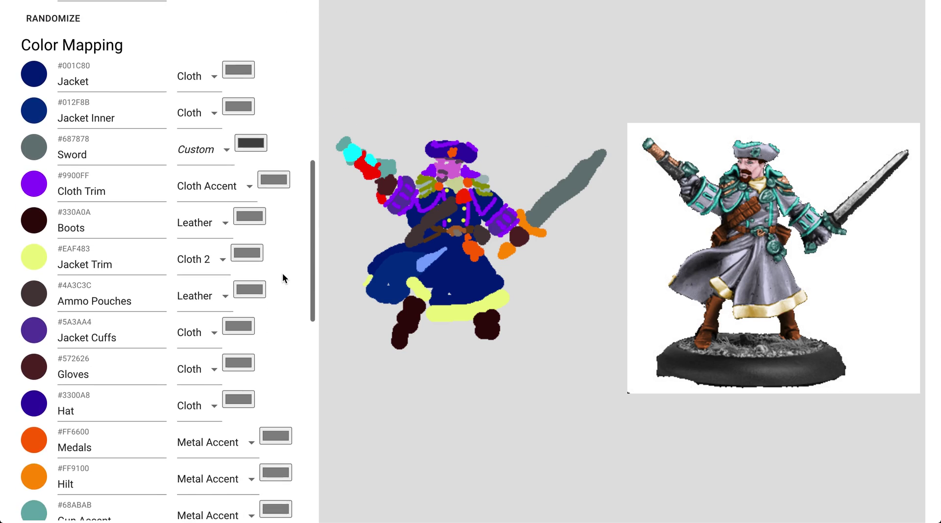
pyautogui.scroll(14, 282, 273)
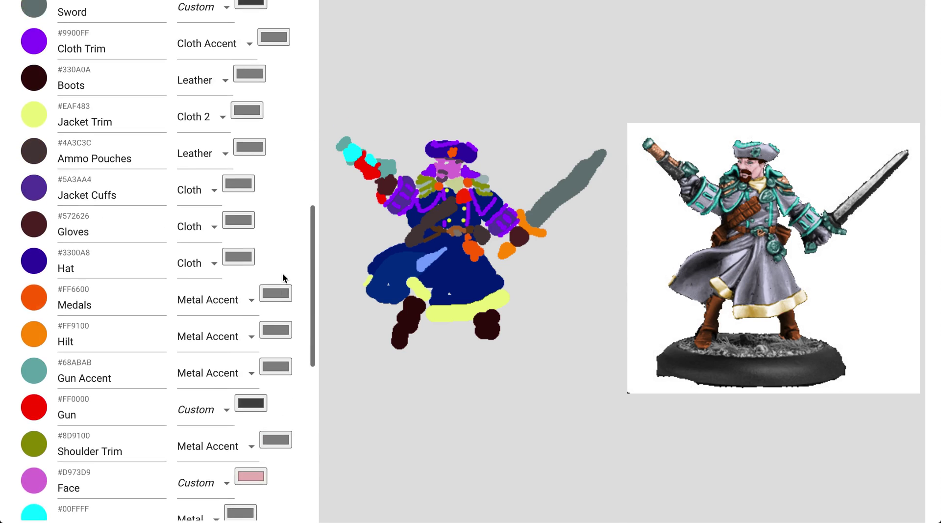
pyautogui.scroll(3, 259, 185)
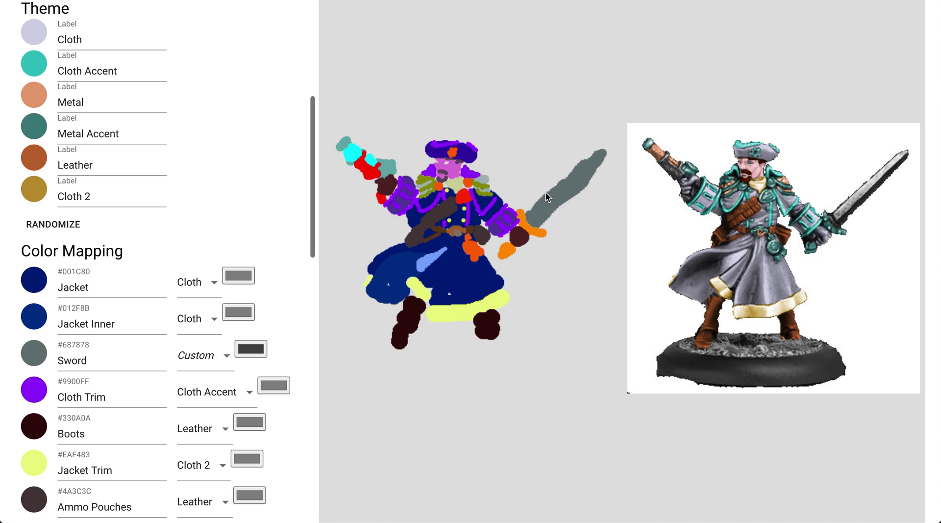
pyautogui.scroll(6, 263, 188)
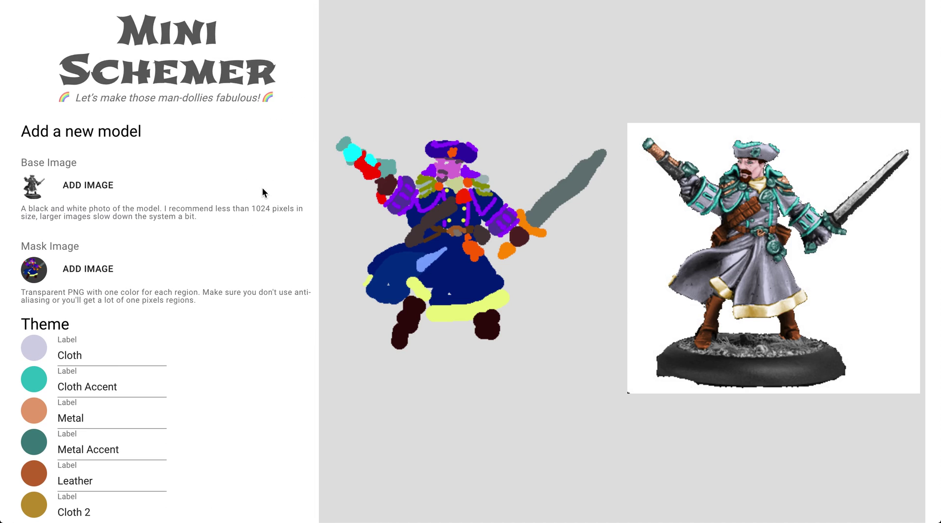